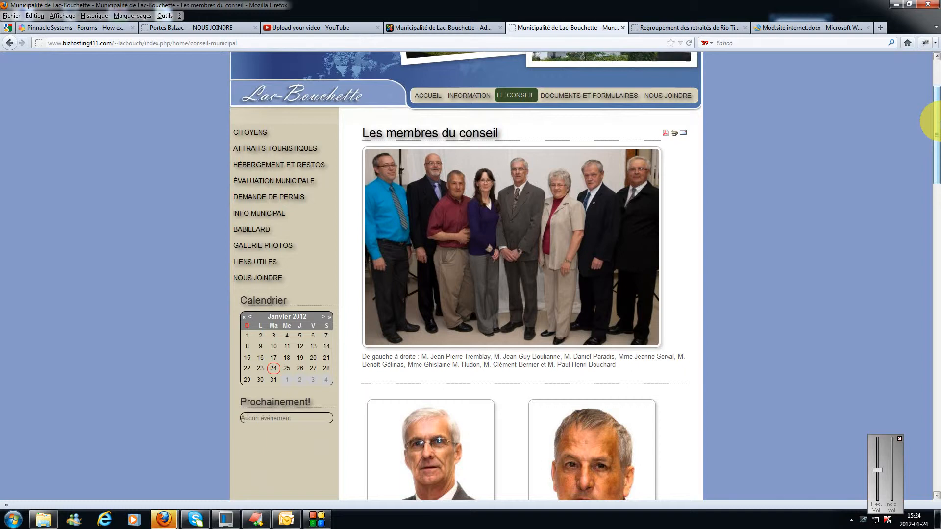
Review the published council members page, from the group photo and its caption to the individual portraits and role descriptions
drag(937, 122, 937, 155)
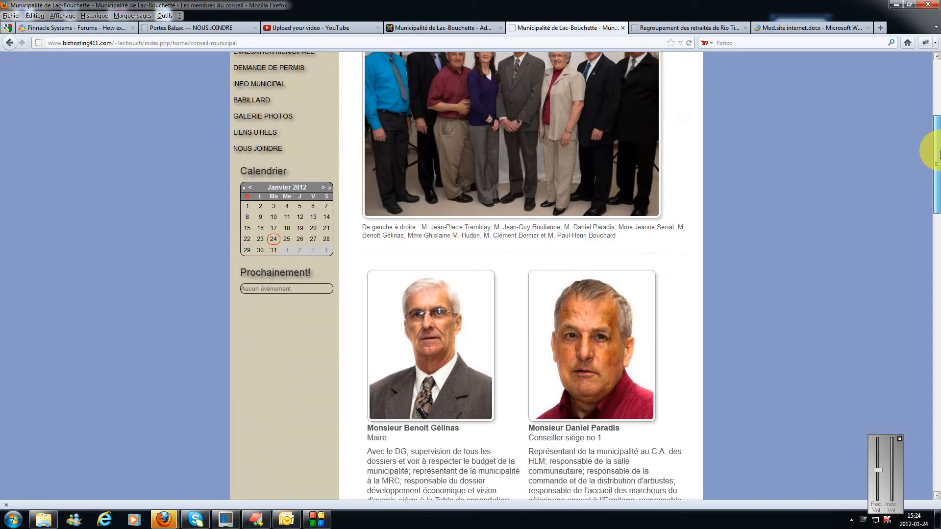
scroll(937, 185, down, 5)
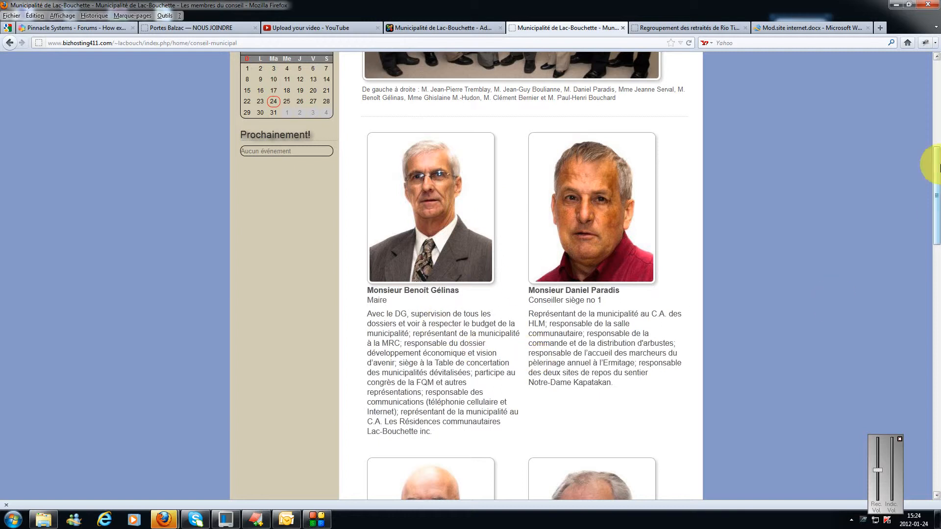
mouse_move(937, 158)
mouse_down()
mouse_move(937, 135)
mouse_move(940, 146)
mouse_up()
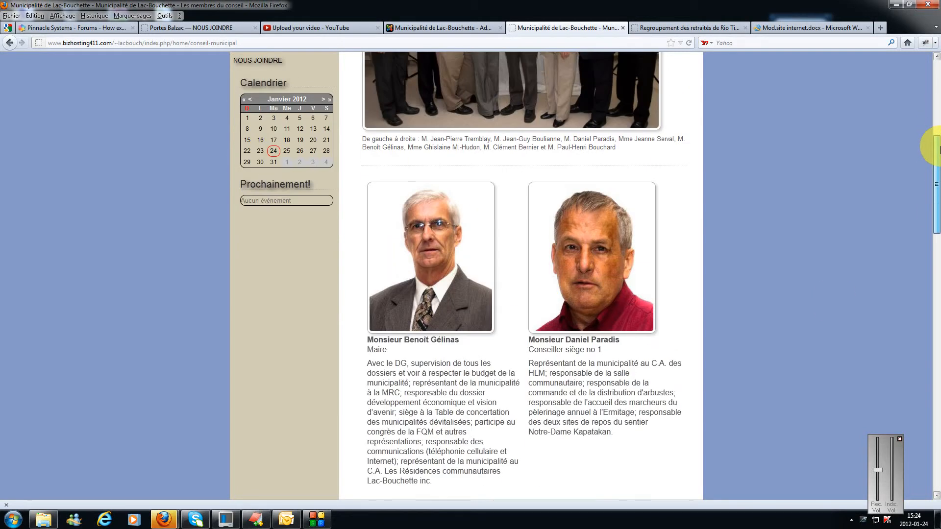
drag(939, 149, 935, 94)
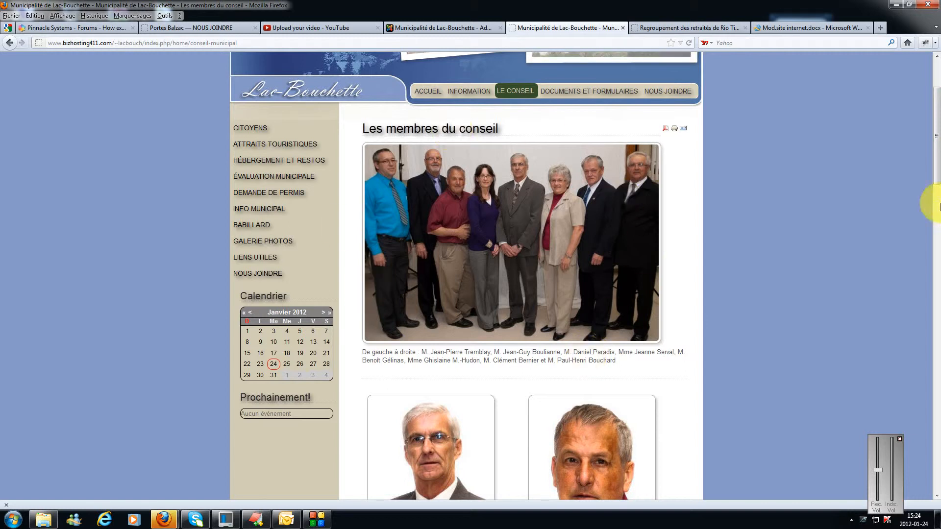
drag(936, 169, 936, 231)
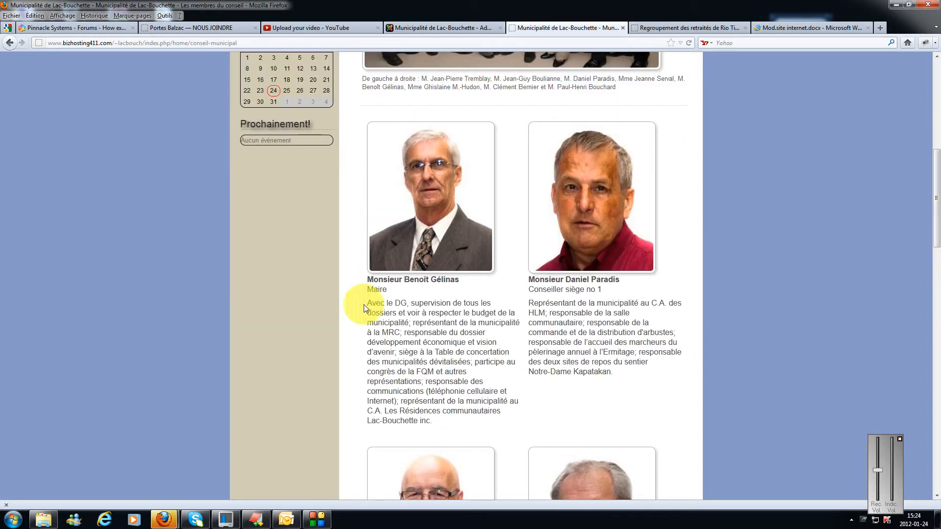
drag(936, 190, 936, 142)
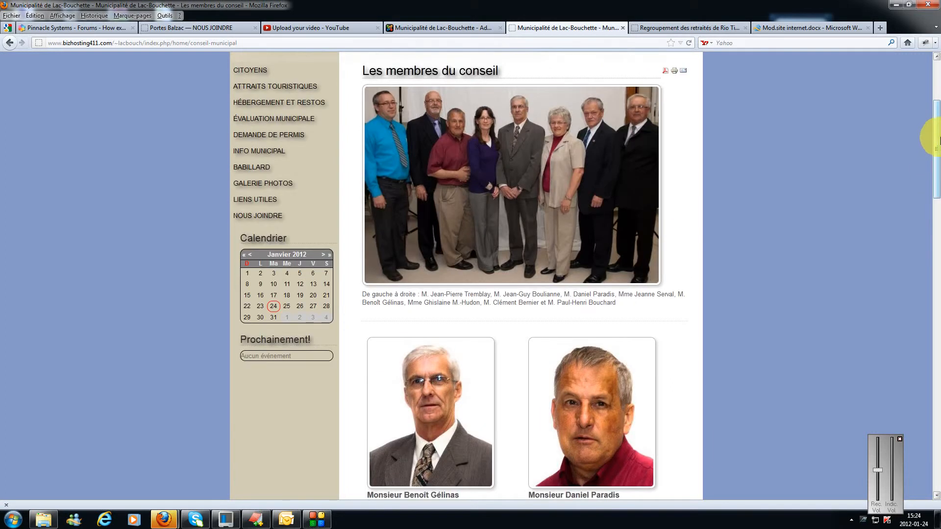
drag(936, 160, 937, 203)
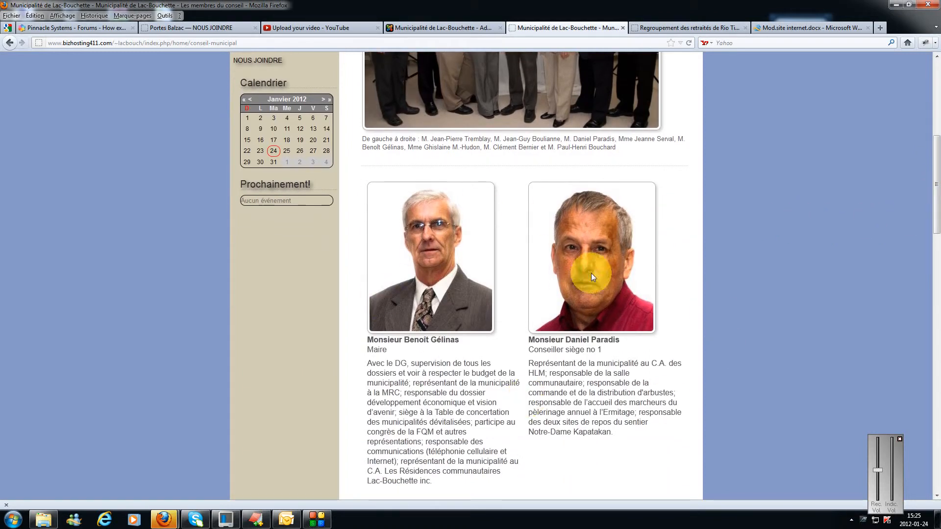
drag(936, 201, 936, 138)
View the Nous joindre page and examine its address block, map and list of staff contacts
click(680, 148)
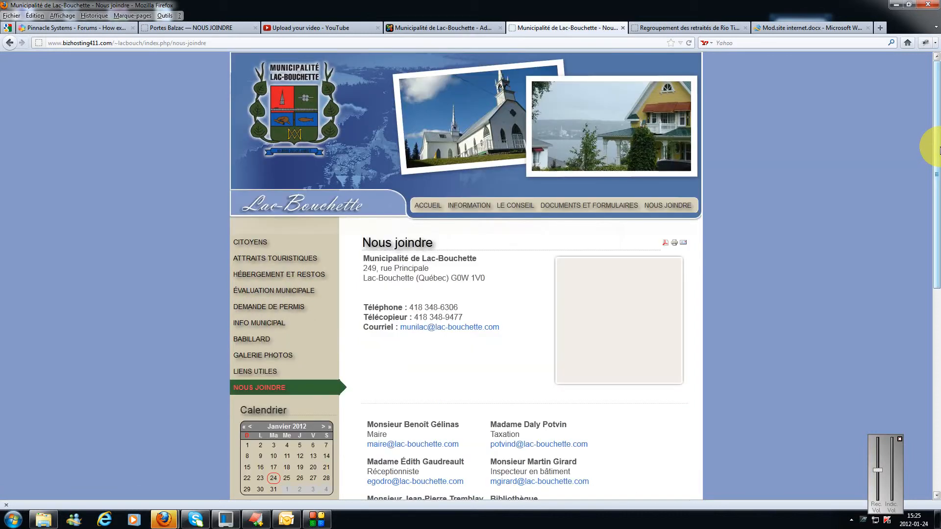
drag(940, 147, 938, 244)
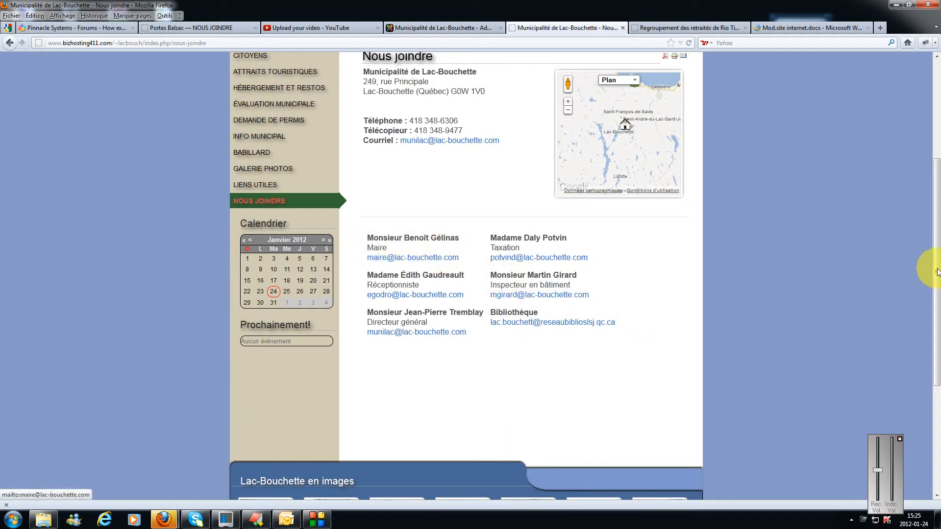
drag(935, 266, 935, 190)
Return to the Les membres du conseil page and examine the group photo, its caption and the first portraits
mouse_move(519, 169)
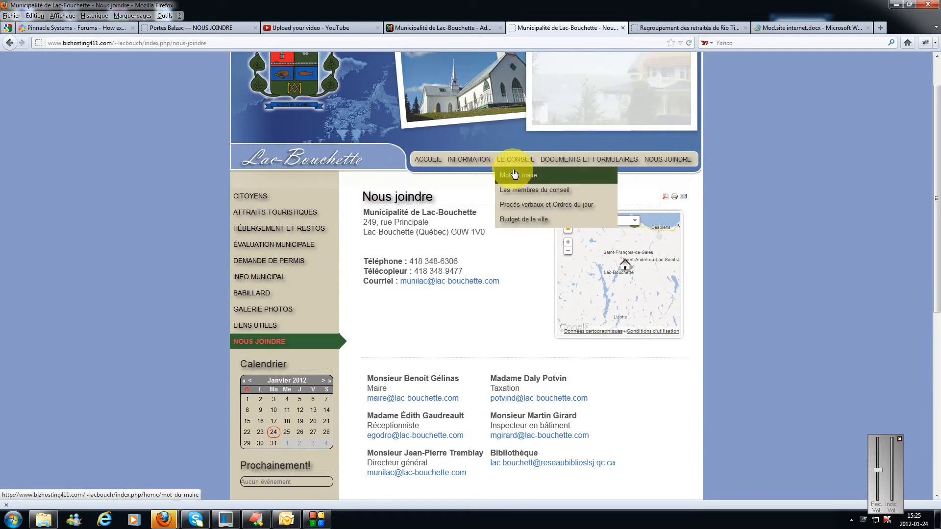
click(590, 205)
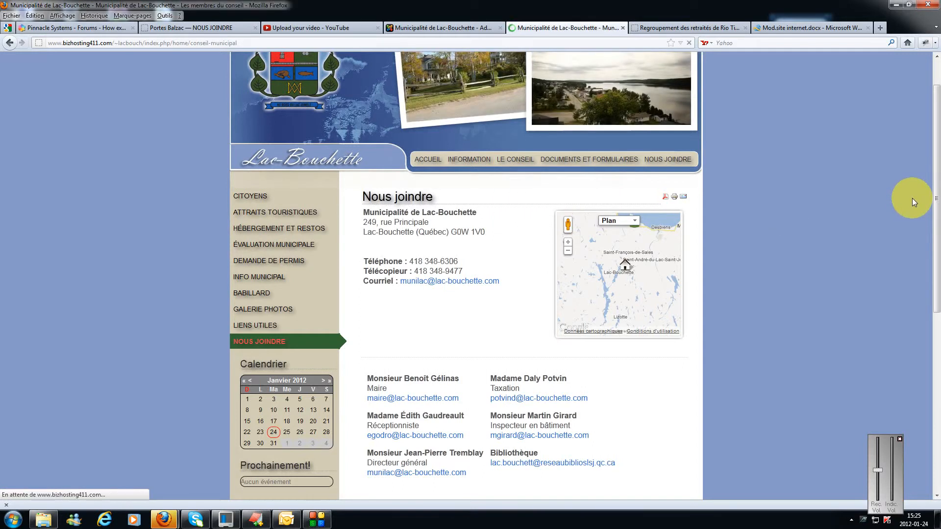
scroll(926, 142, down, 3)
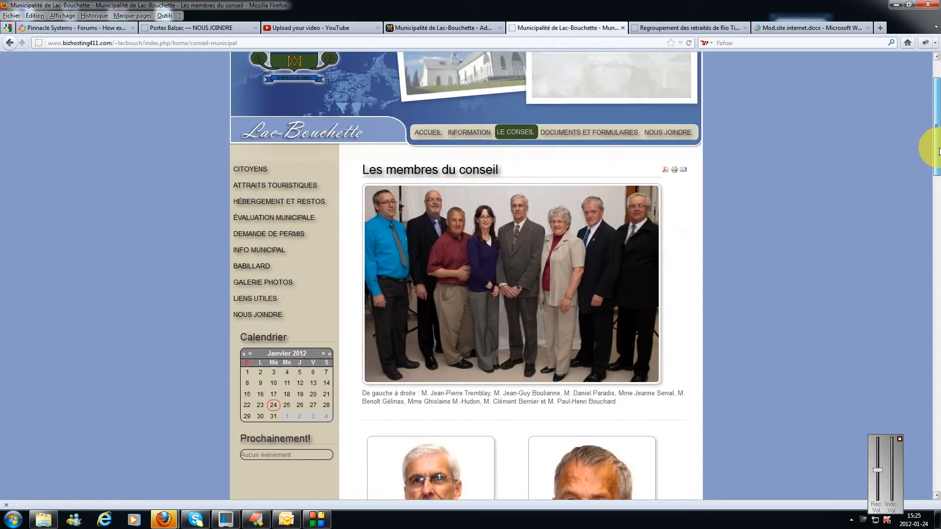
scroll(933, 157, down, 1)
drag(937, 159, 937, 175)
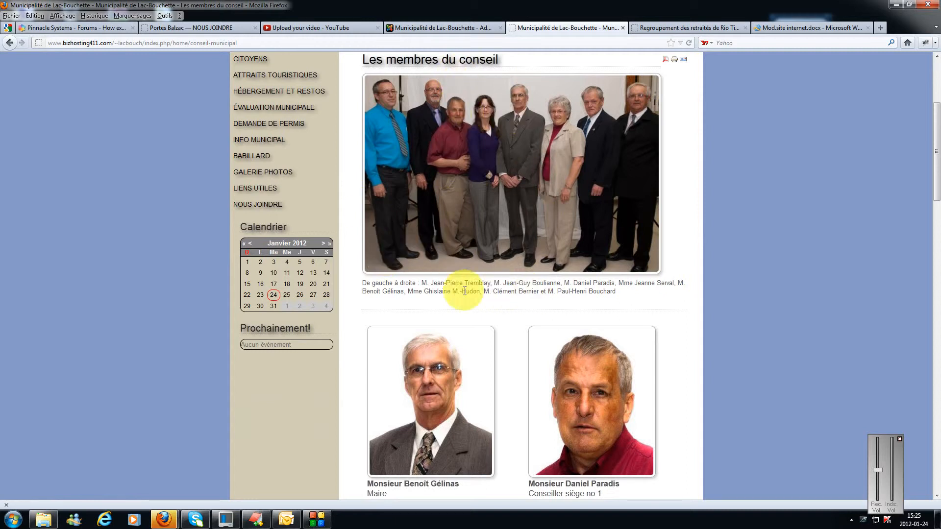
mouse_move(938, 195)
mouse_down()
mouse_move(938, 203)
mouse_move(938, 187)
mouse_up()
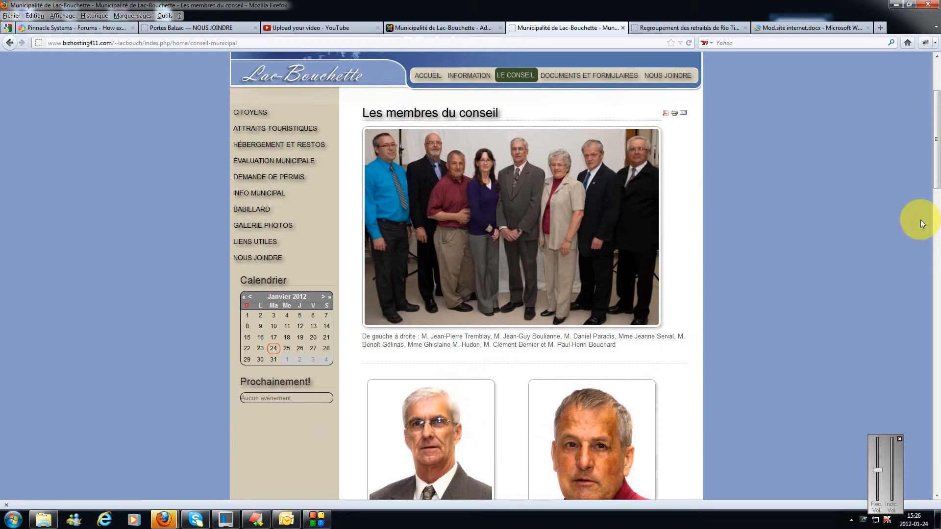
drag(935, 132, 935, 157)
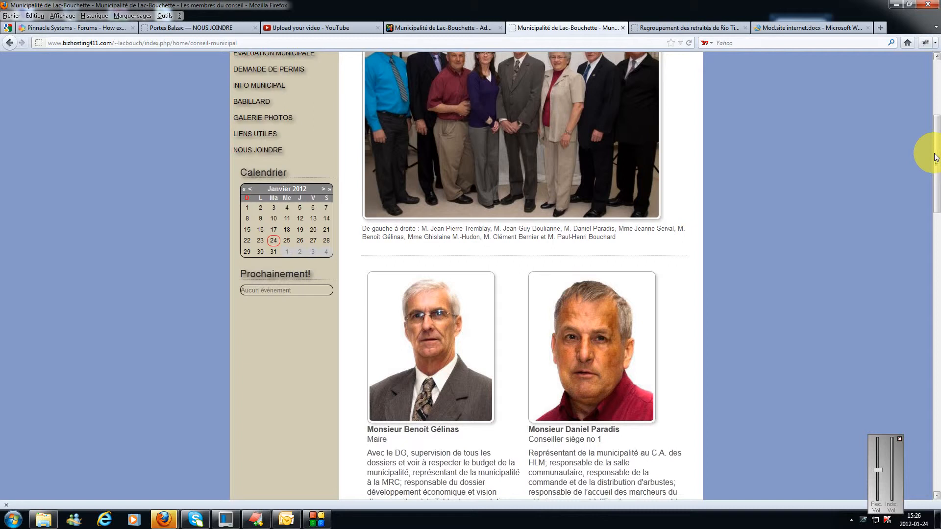
drag(935, 157, 934, 132)
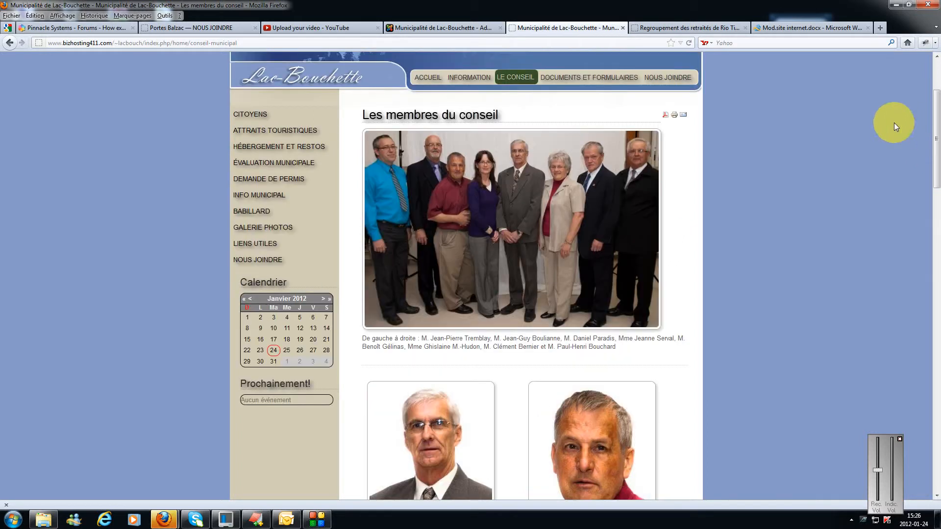
Check the contact list on the Nous joindre page again and go back to the Les membres du conseil page
click(669, 79)
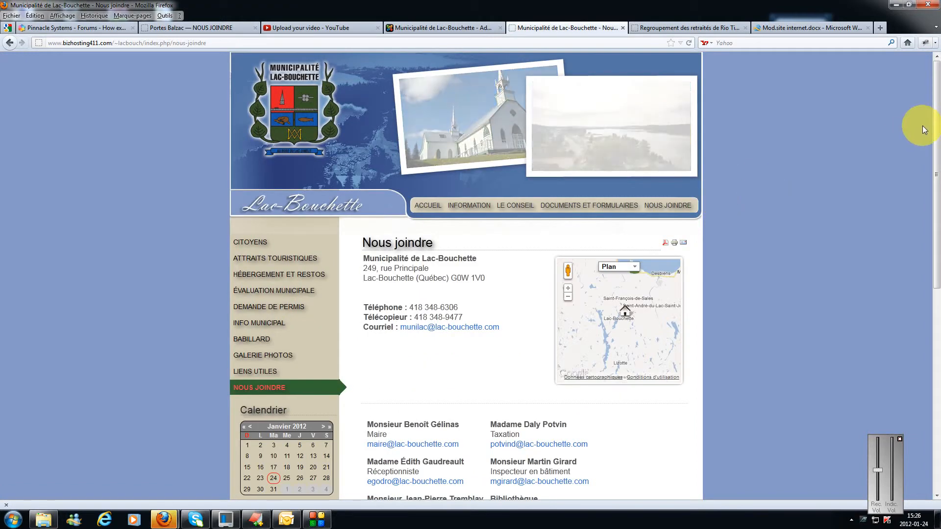
scroll(938, 141, down, 3)
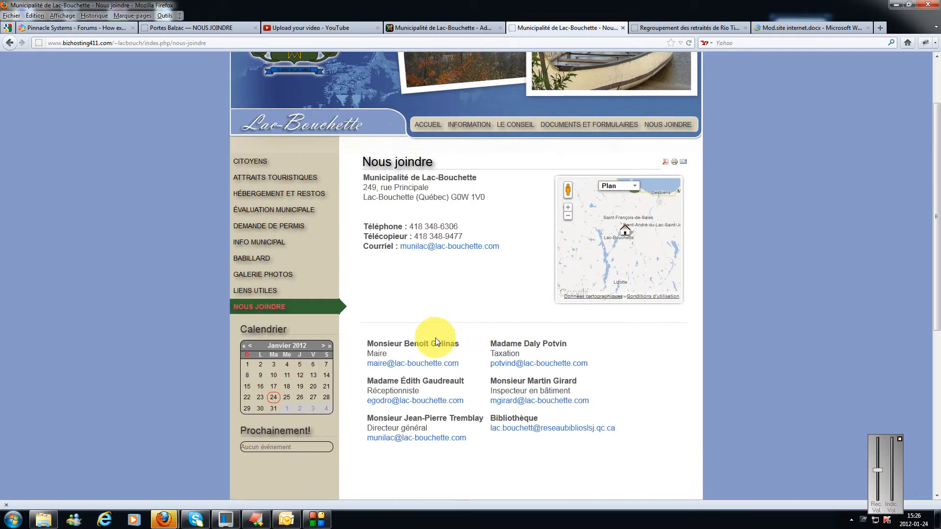
mouse_move(516, 127)
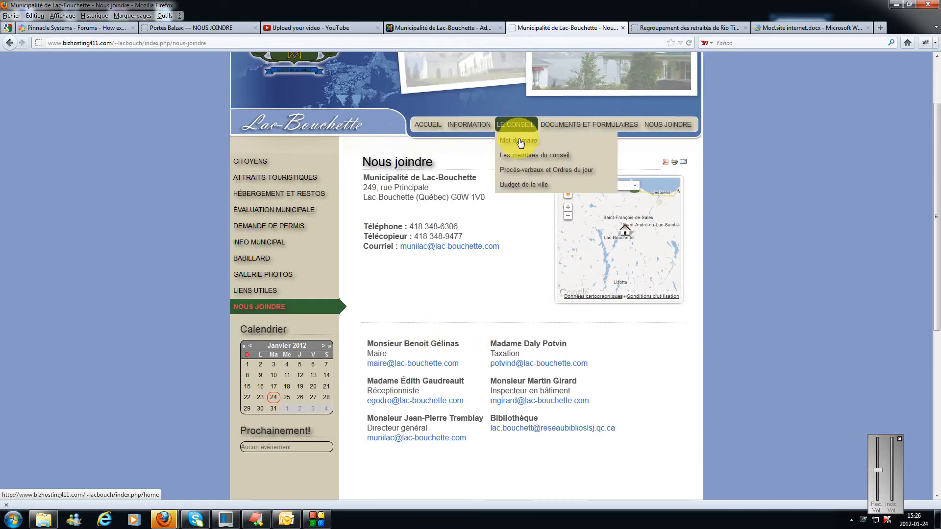
click(527, 156)
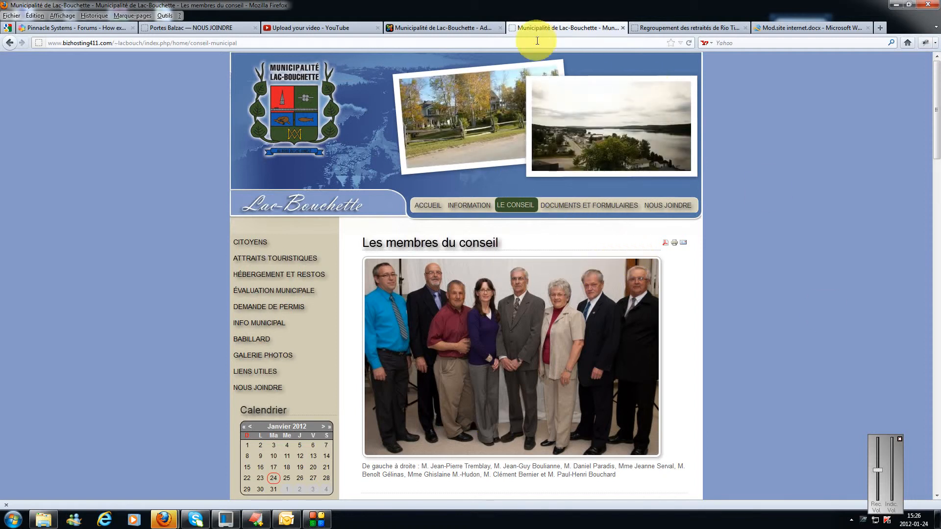
Switch to the Joomla administration and open the article "Les membres du conseil" from the article manager for editing
click(435, 28)
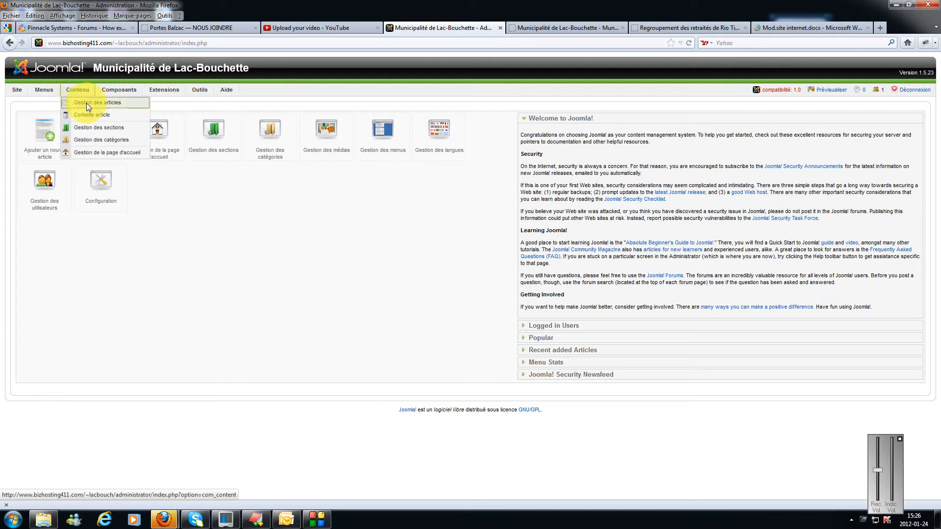
click(82, 100)
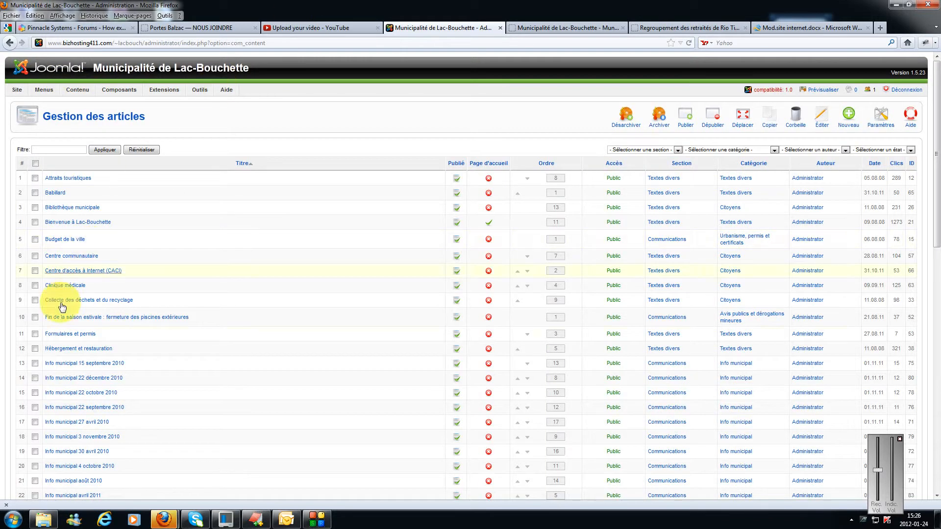
drag(937, 226, 937, 370)
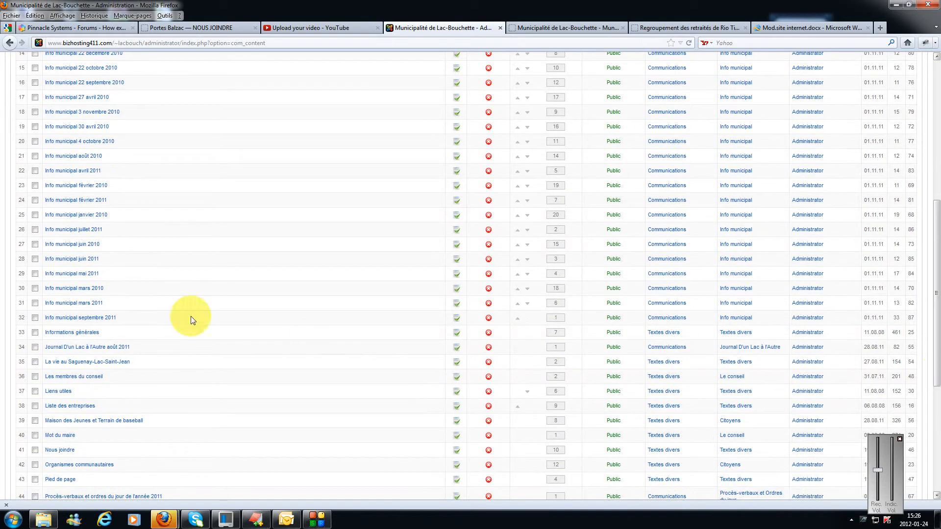
click(73, 381)
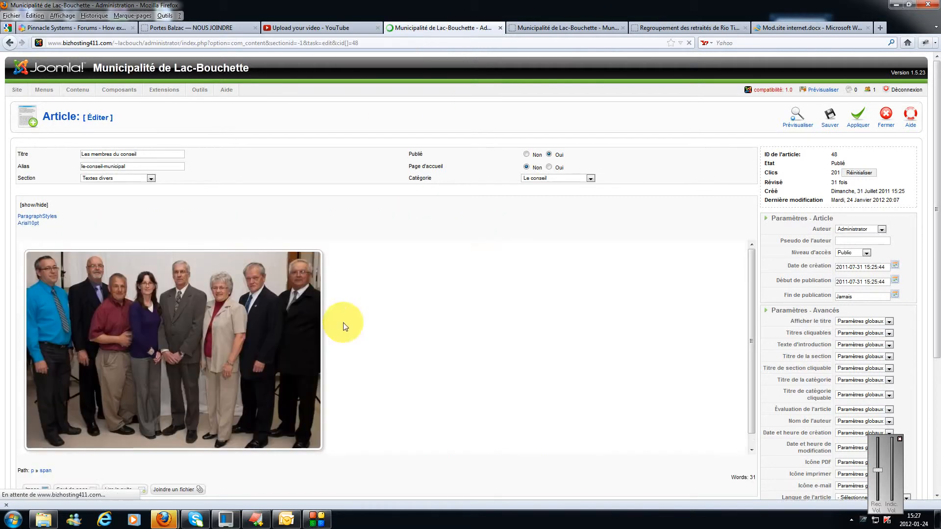
Inspect the group photo and its caption line in the article's content, and save and close the article
click(205, 308)
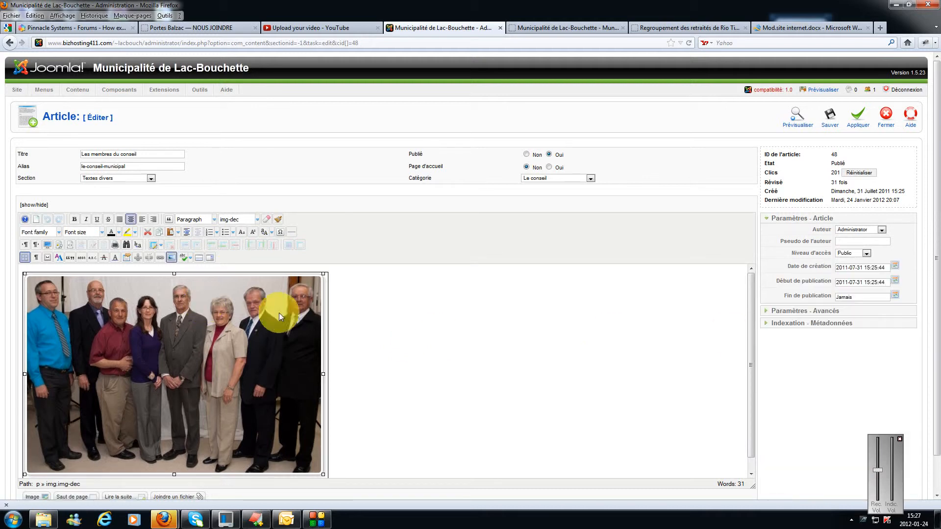
drag(748, 308, 746, 365)
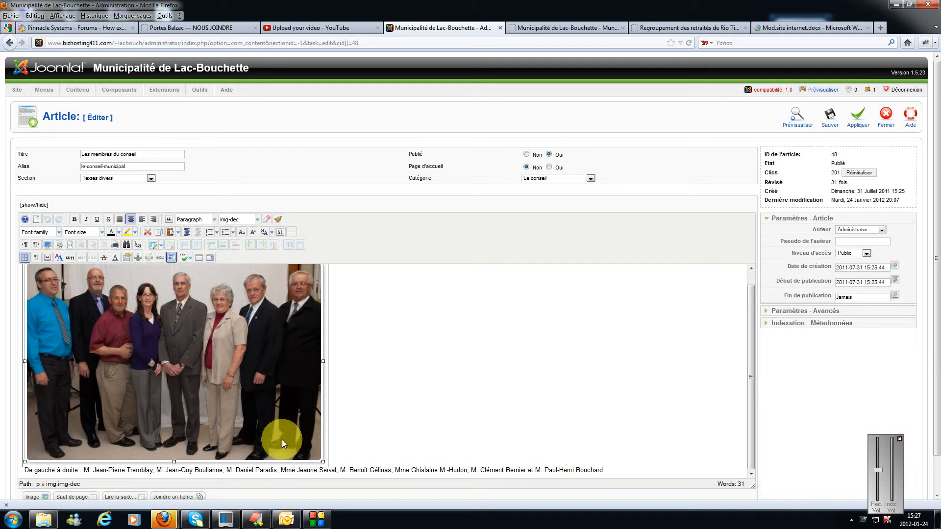
click(407, 472)
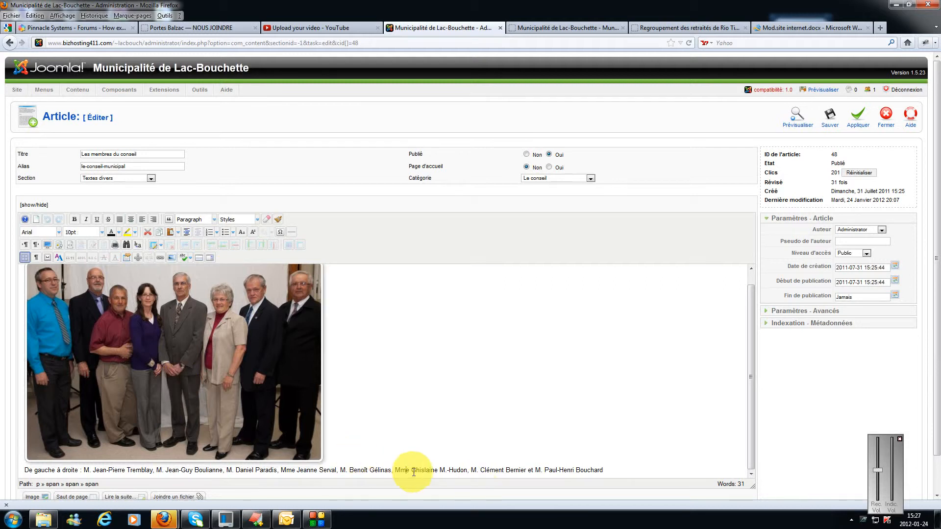
click(830, 117)
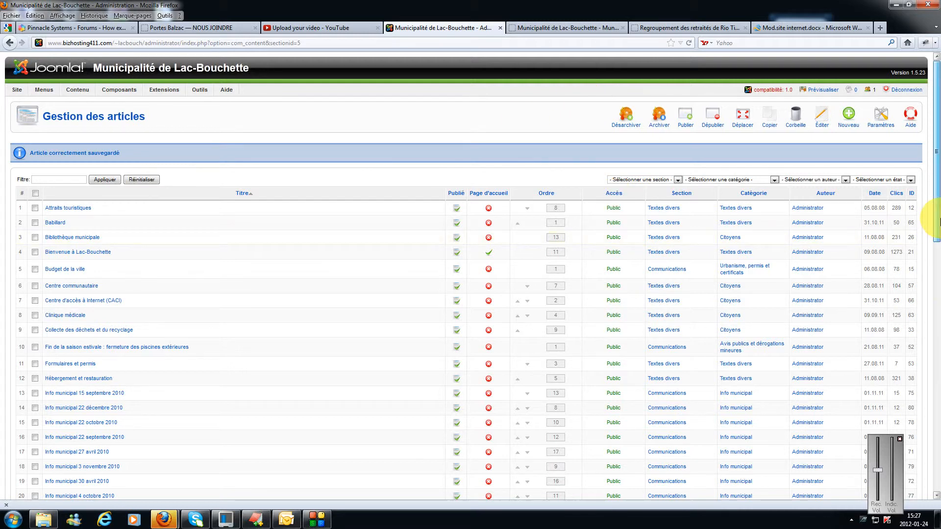
Open the "Nous joindre" article for editing and compare its address block and map code with the published page
drag(935, 222, 931, 368)
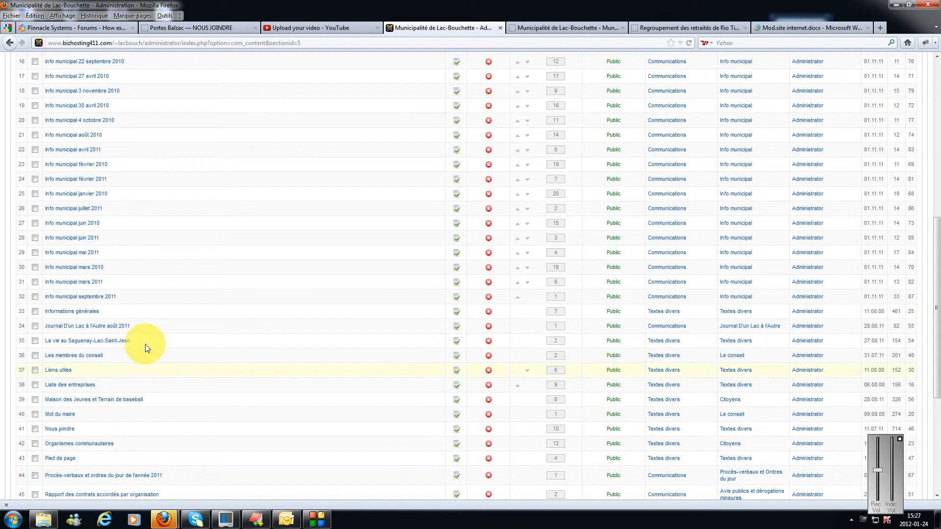
click(61, 433)
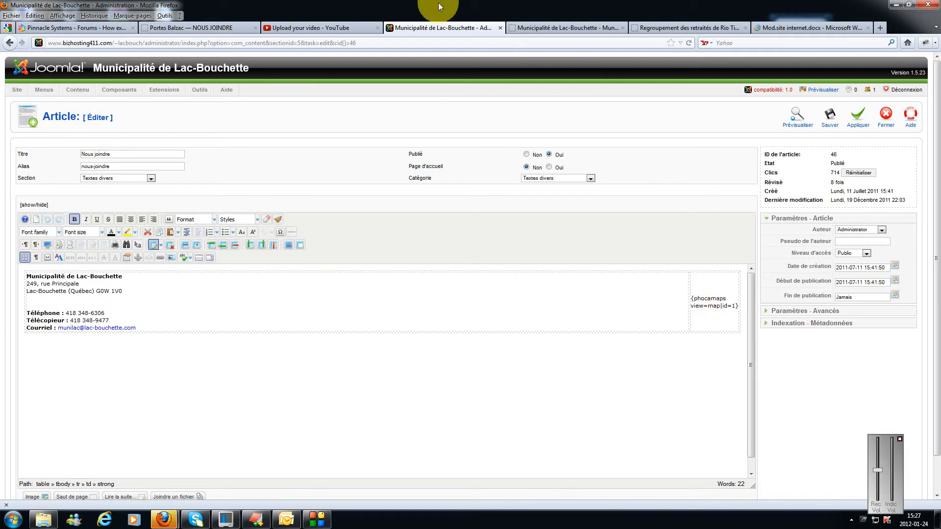
click(575, 27)
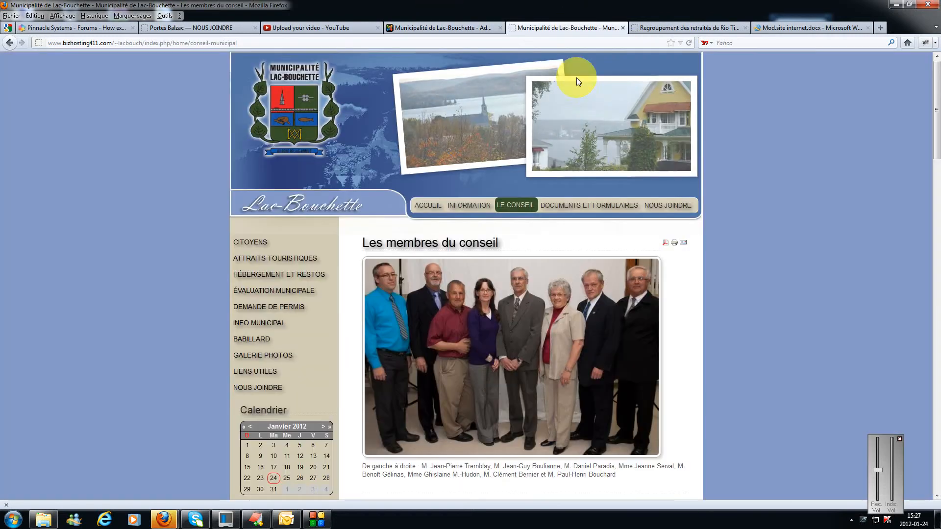
click(667, 203)
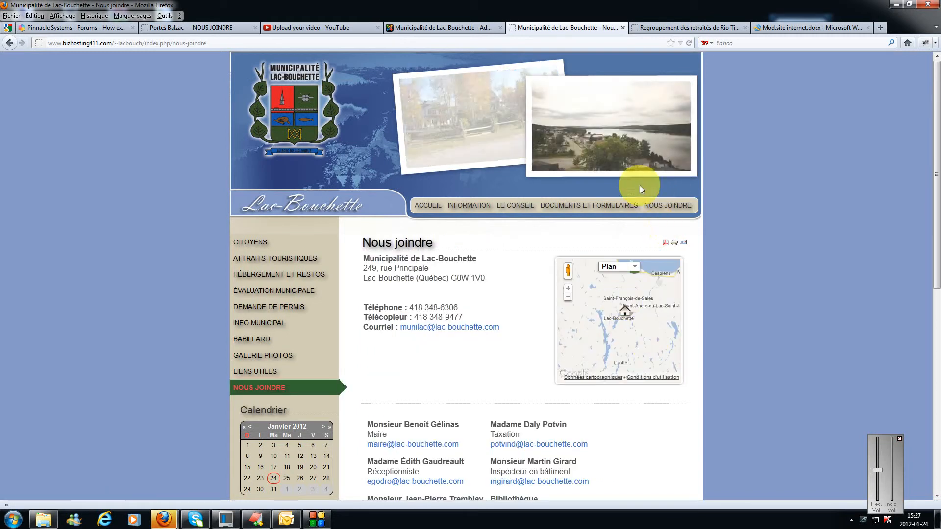
click(452, 28)
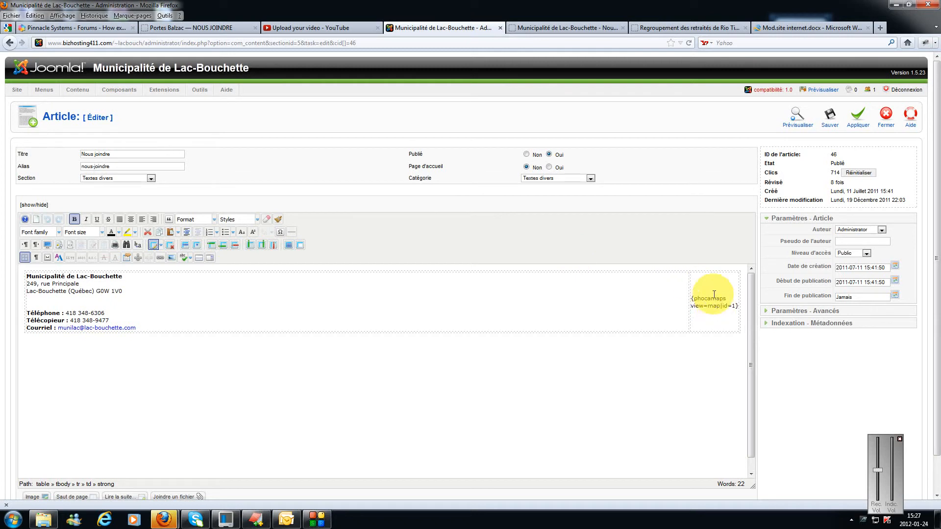
click(566, 28)
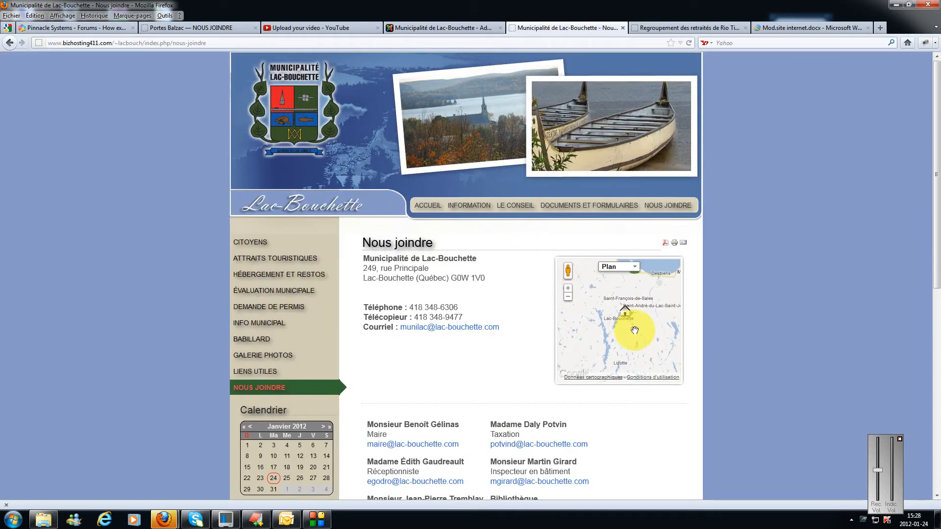
click(439, 30)
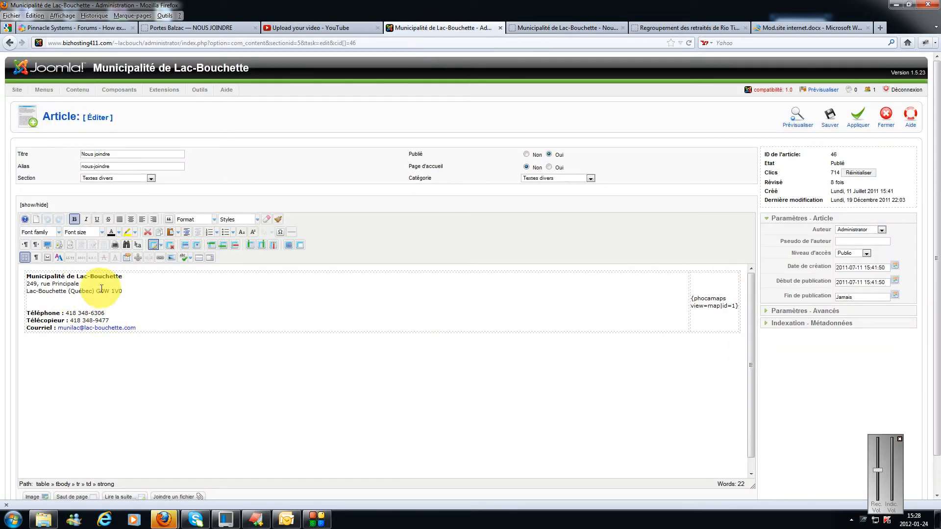
Save and close the "Nous joindre" article and review the contact list below the address on the published page
click(825, 116)
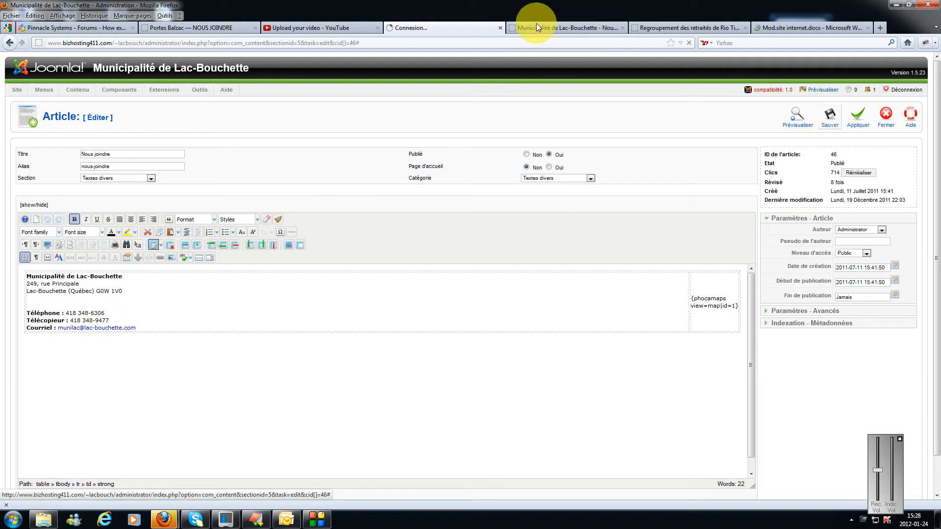
click(537, 25)
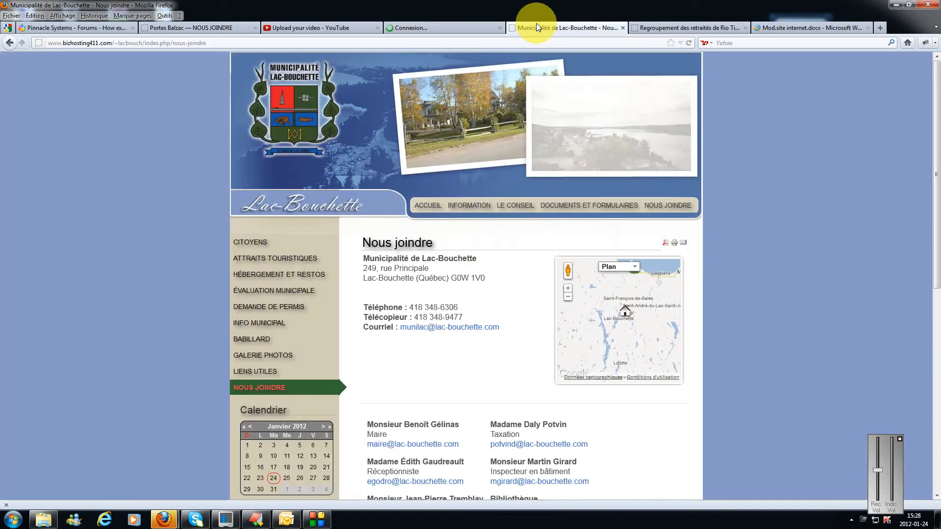
drag(933, 137, 933, 251)
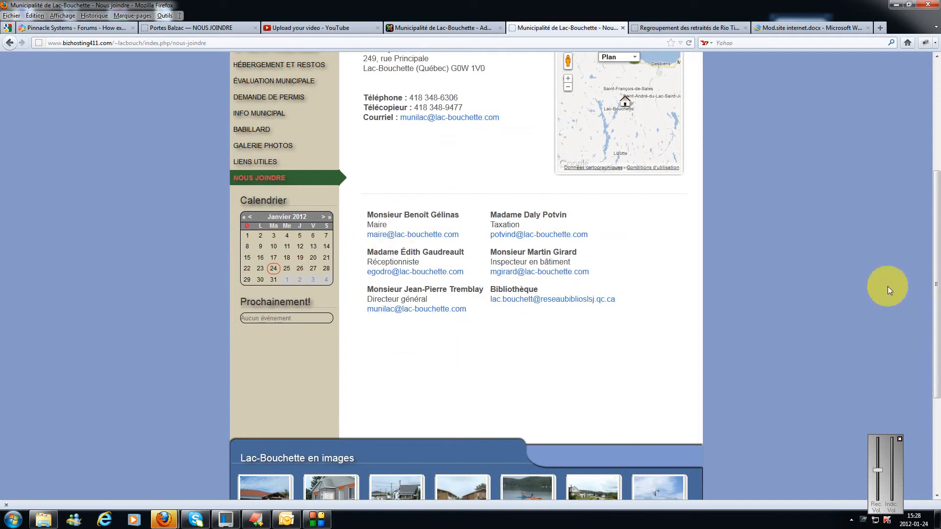
drag(935, 285, 934, 84)
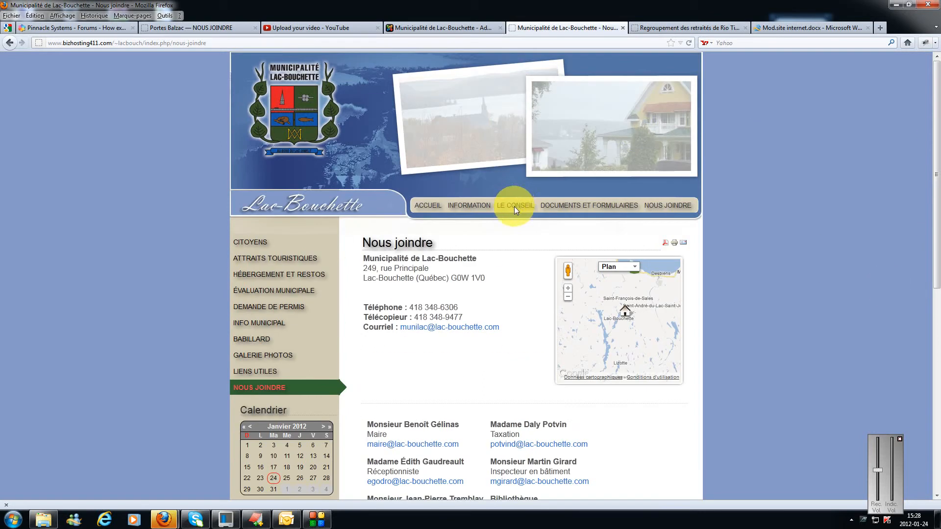
Open the published Les membres du conseil page and examine the individual member profiles below the group photo
mouse_move(516, 204)
click(529, 238)
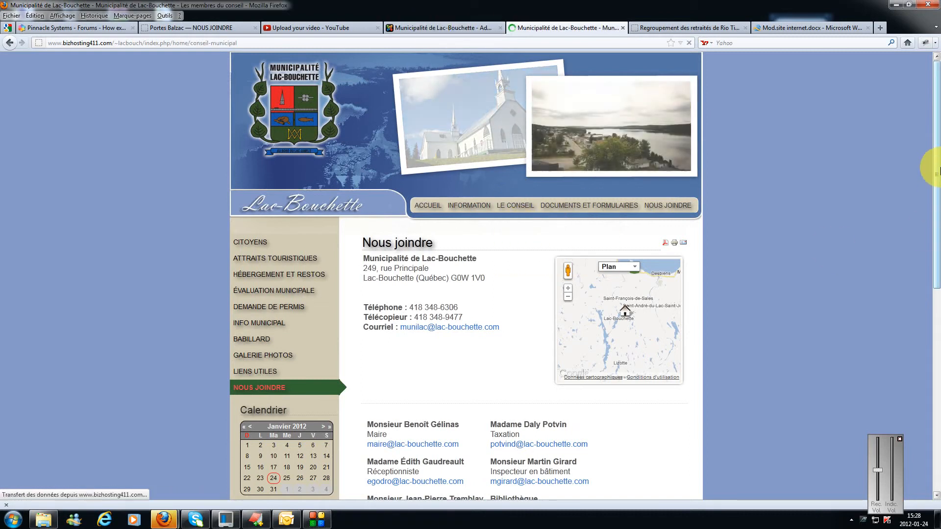
scroll(935, 169, down, 15)
scroll(934, 169, up, 5)
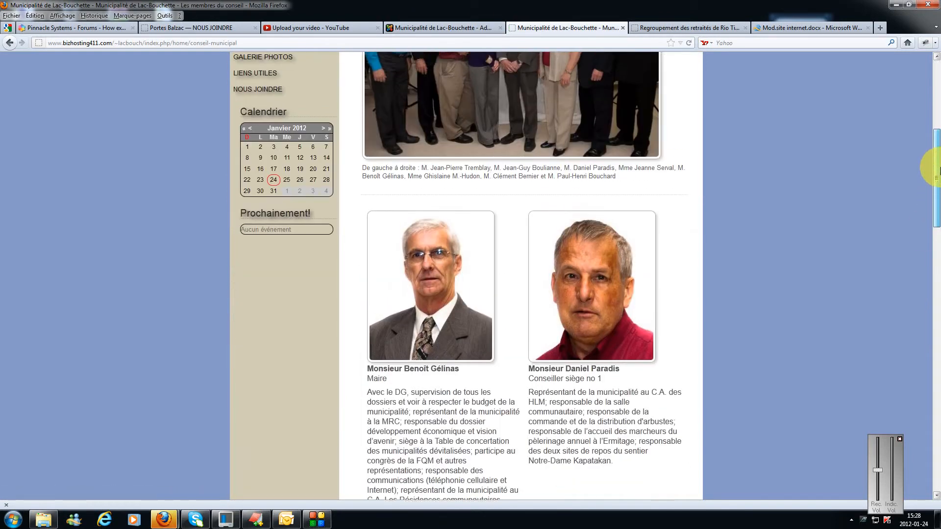
Return to the Joomla administration, check the QContacts categories, and open the QContacts contact list
click(439, 27)
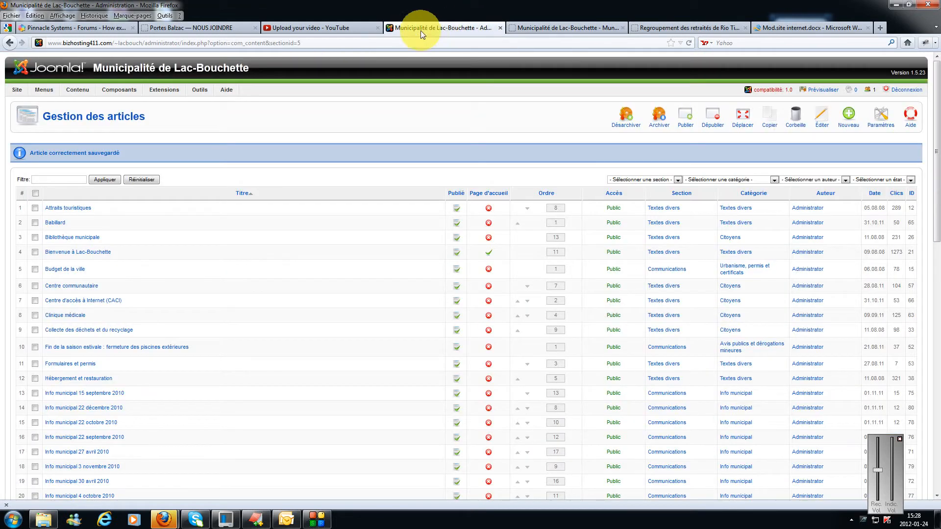
mouse_move(115, 90)
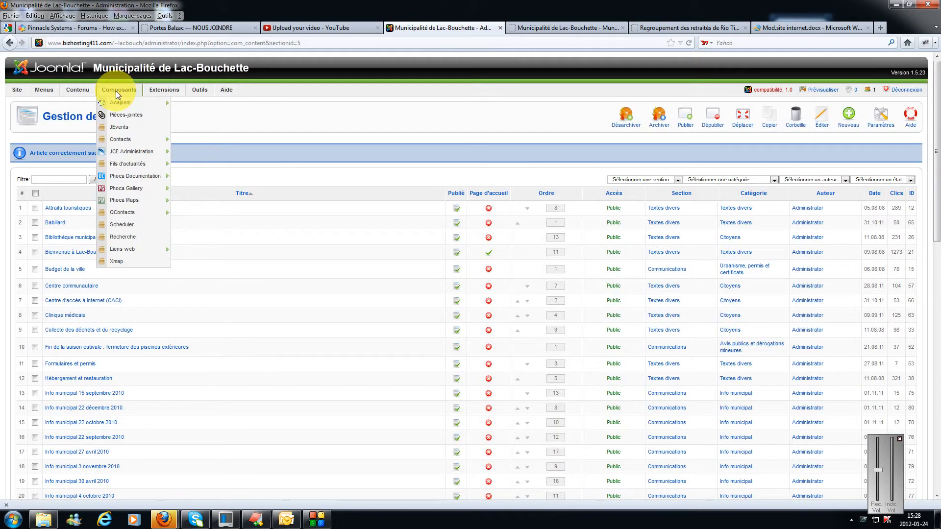
mouse_move(123, 212)
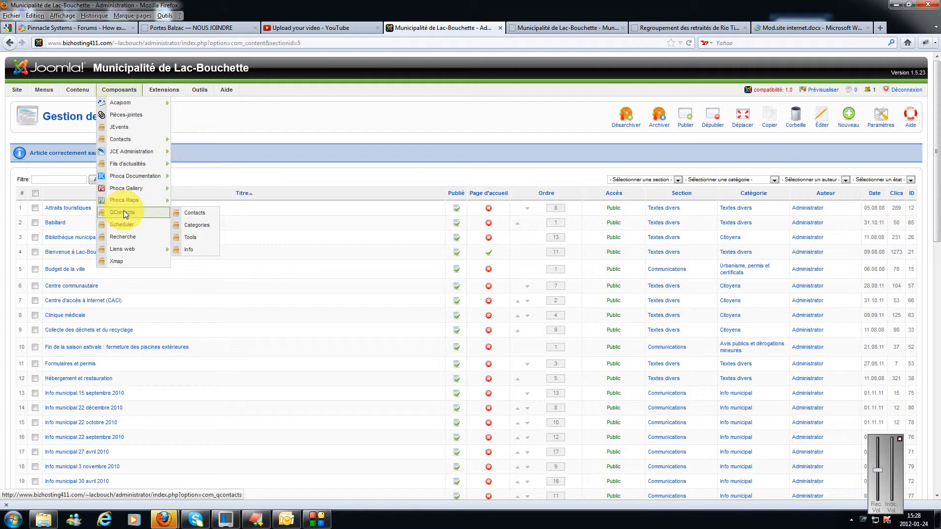
click(195, 228)
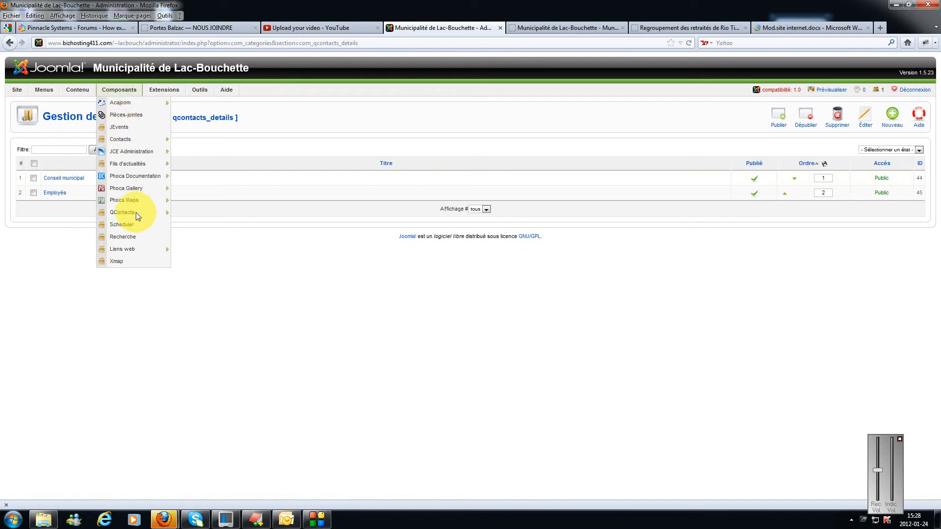
click(188, 212)
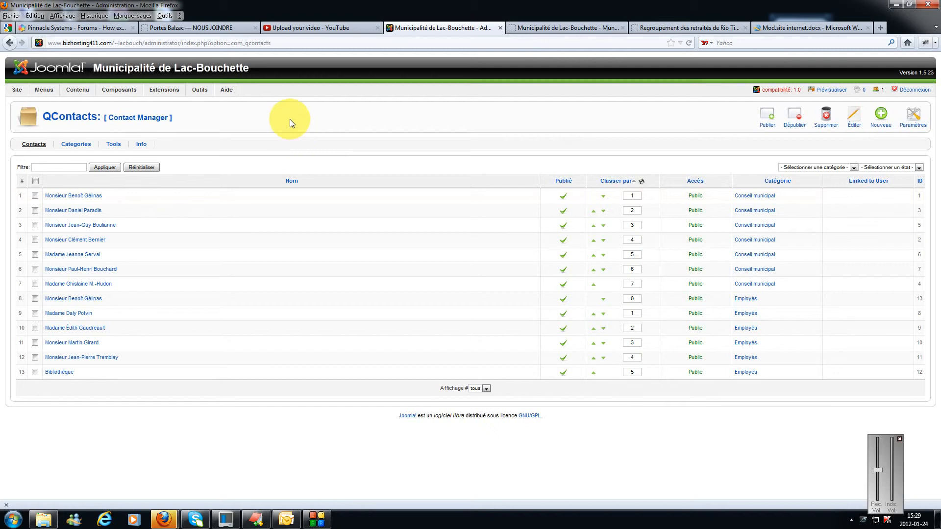
Create a new QContacts contact, entering the contact's name, keeping it published, and assigning it to the Conseil municipal category
click(880, 130)
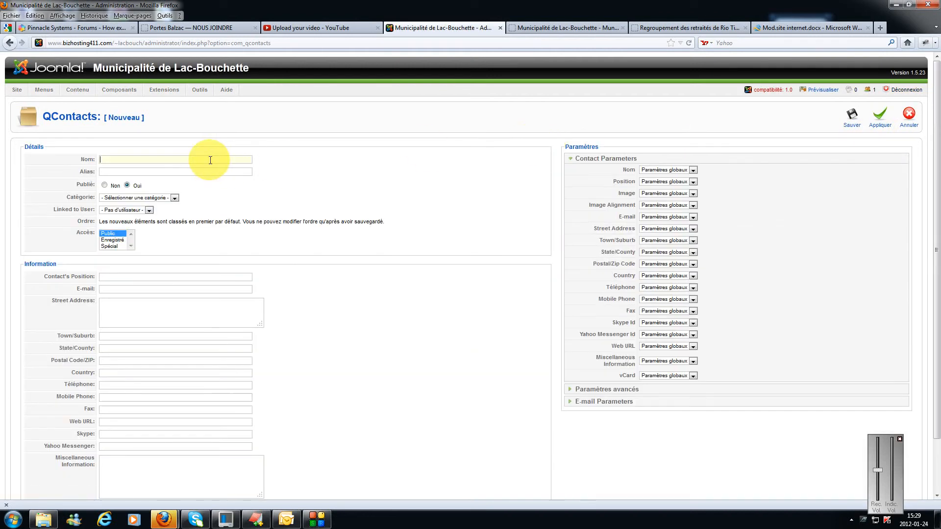
text(marcel)
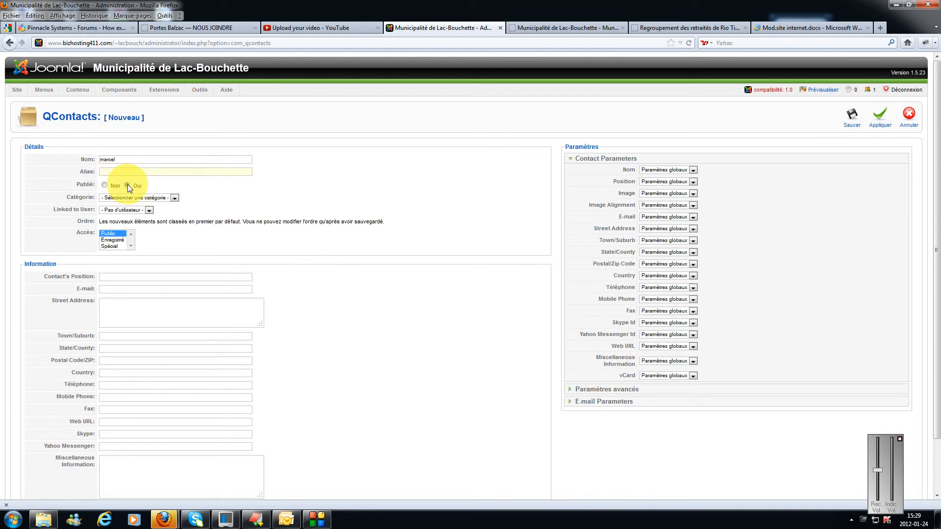
click(127, 185)
click(170, 199)
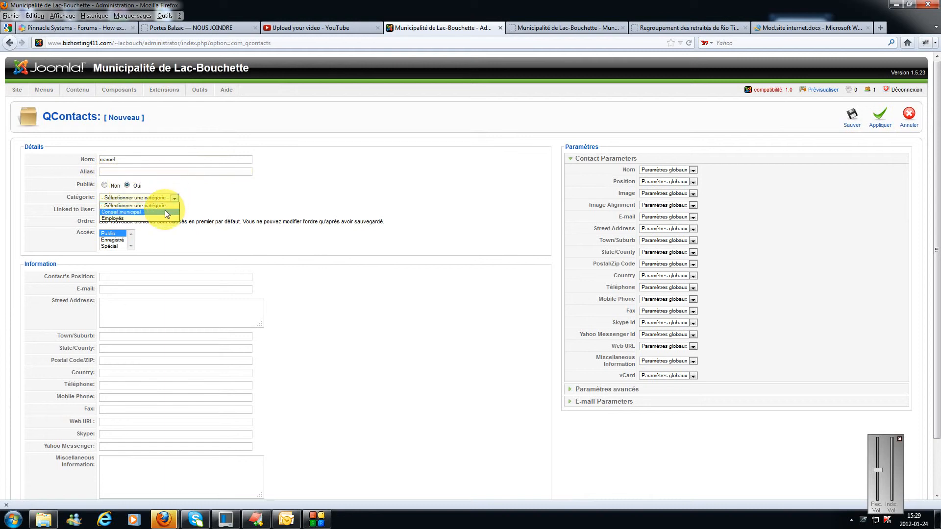
click(164, 210)
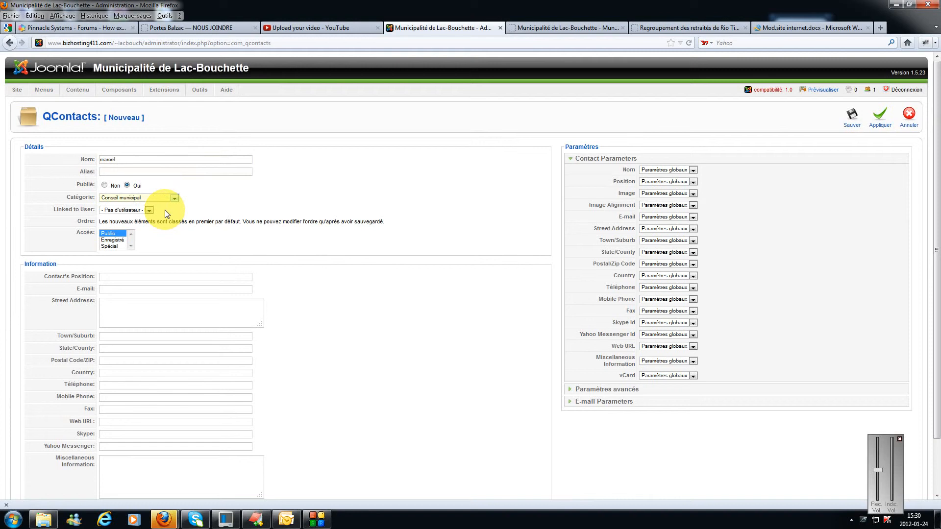
Set the contact's position to "conseillé #34" and fill in the contact's e-mail address
click(154, 277)
text(cons)
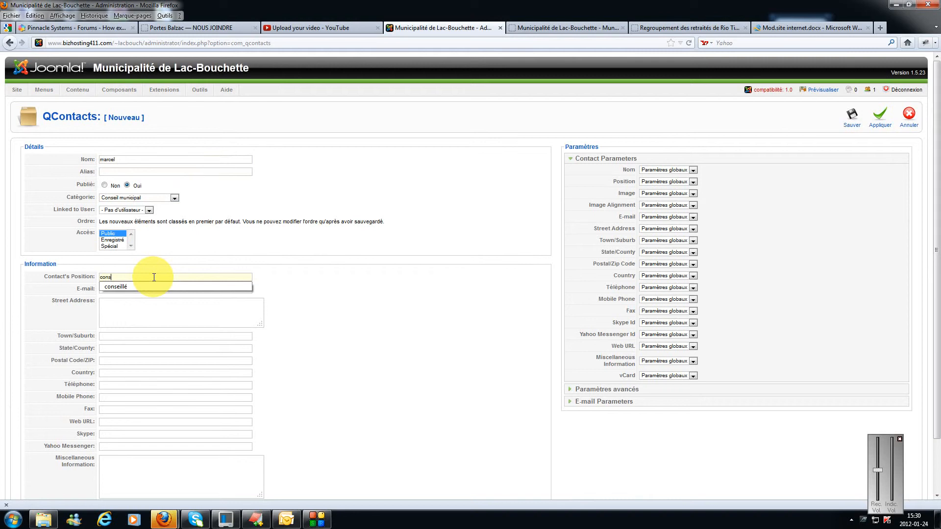
text(eillé #34)
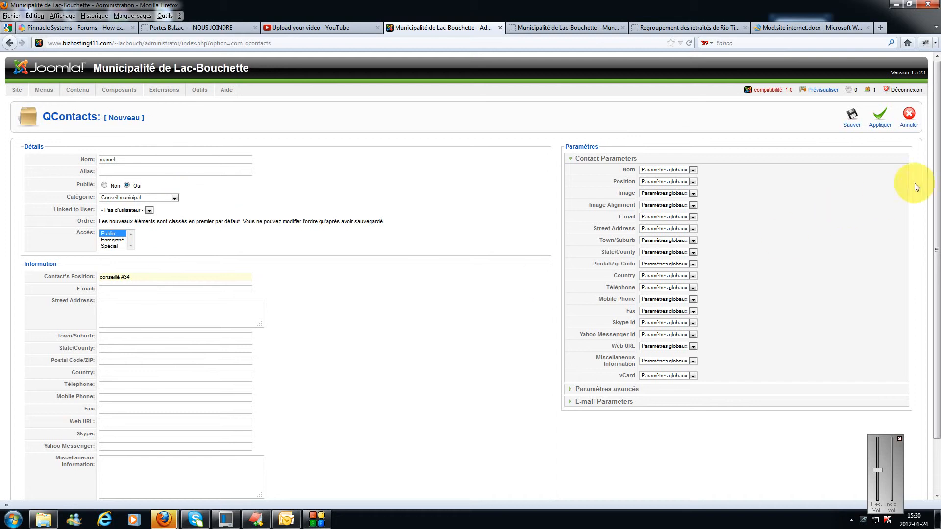
scroll(937, 162, down, 2)
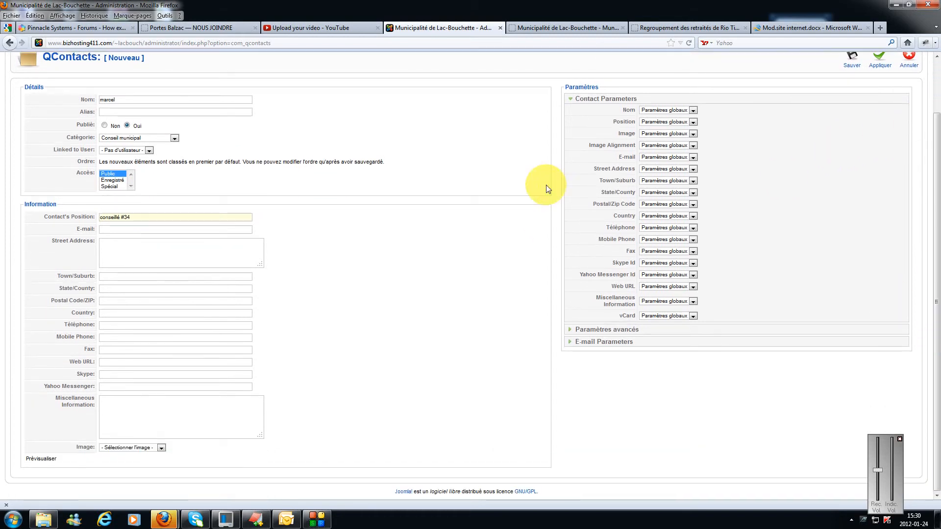
click(151, 230)
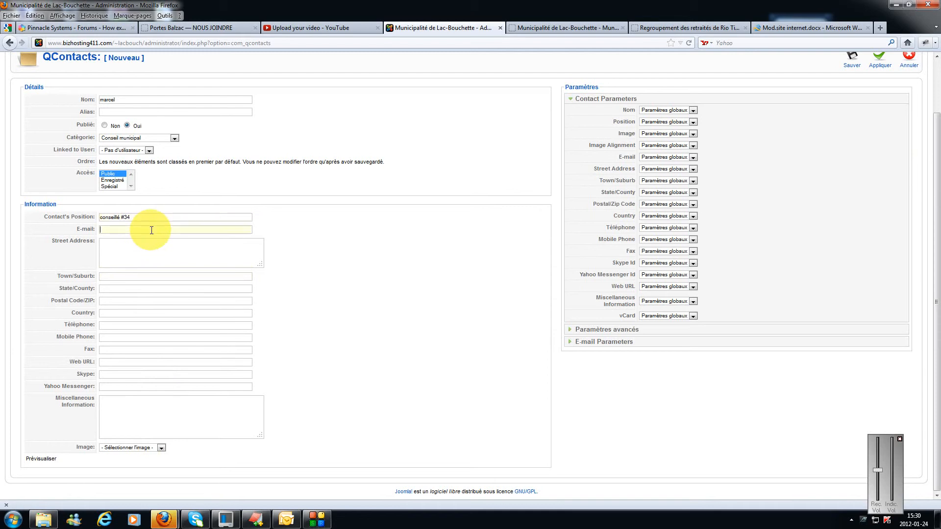
click(152, 229)
click(154, 237)
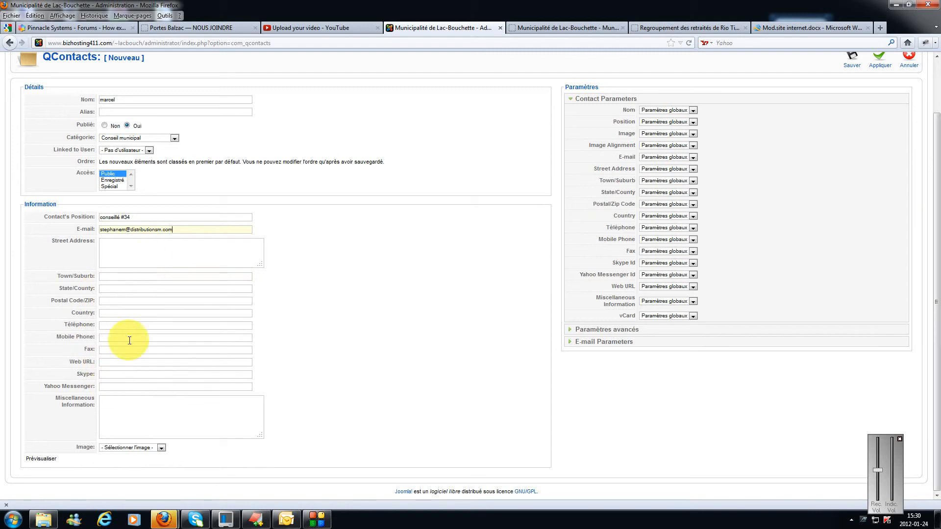
Copy the duties paragraph of the Conseiller siège no 1 from the published page into the new contact's Miscellaneous Information
click(121, 406)
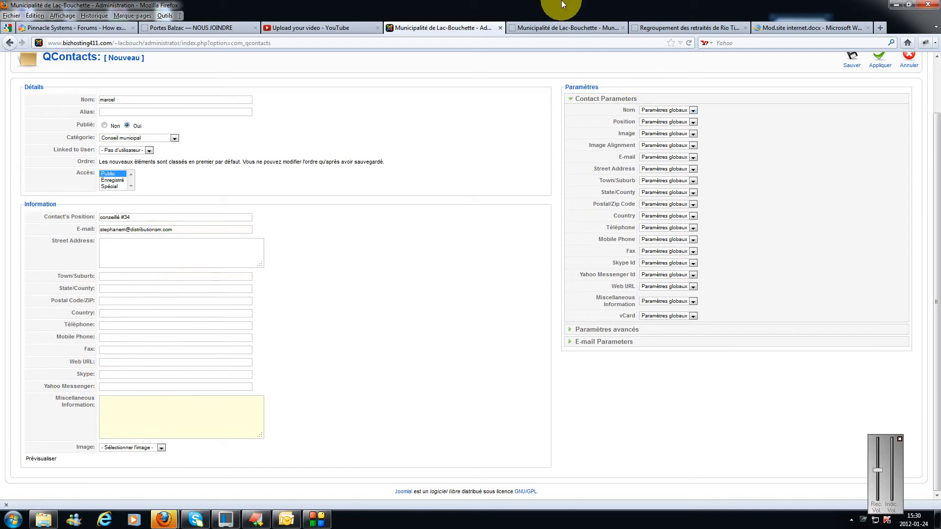
click(539, 29)
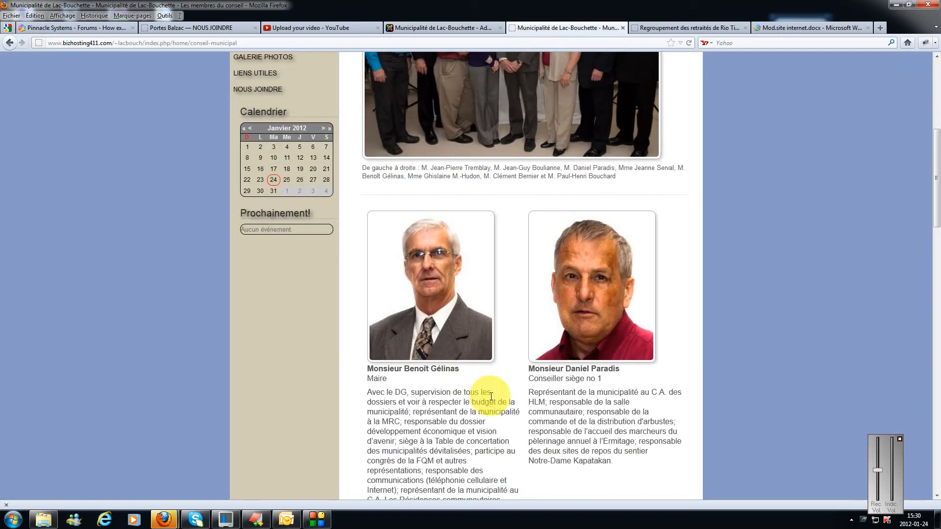
drag(530, 392, 615, 461)
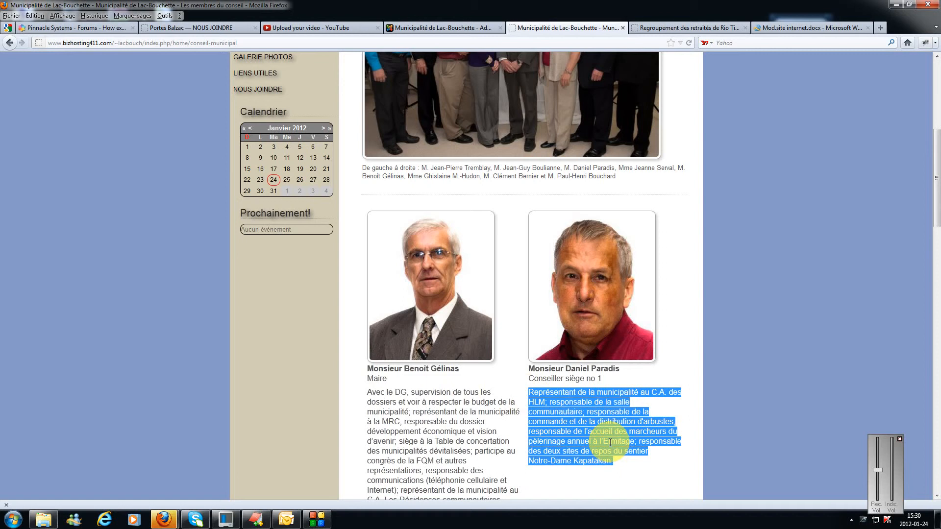
right_click(624, 440)
click(631, 451)
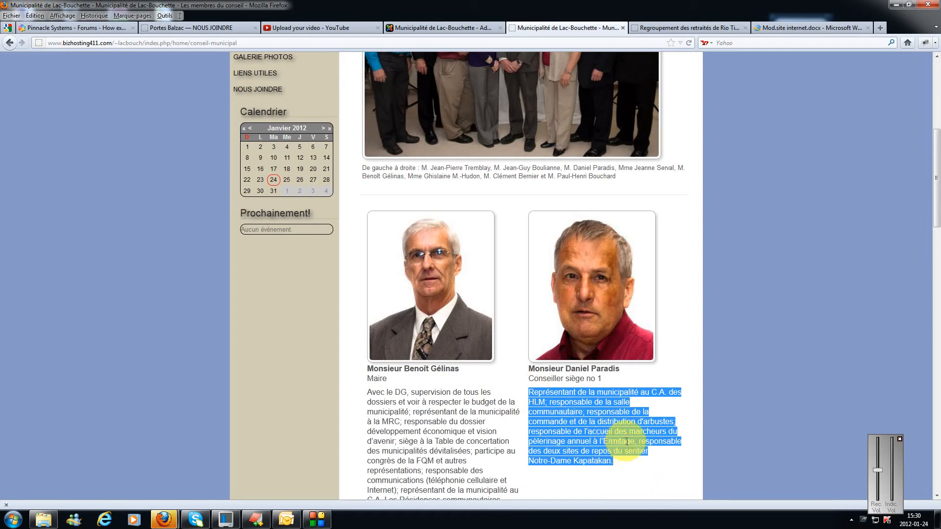
click(443, 28)
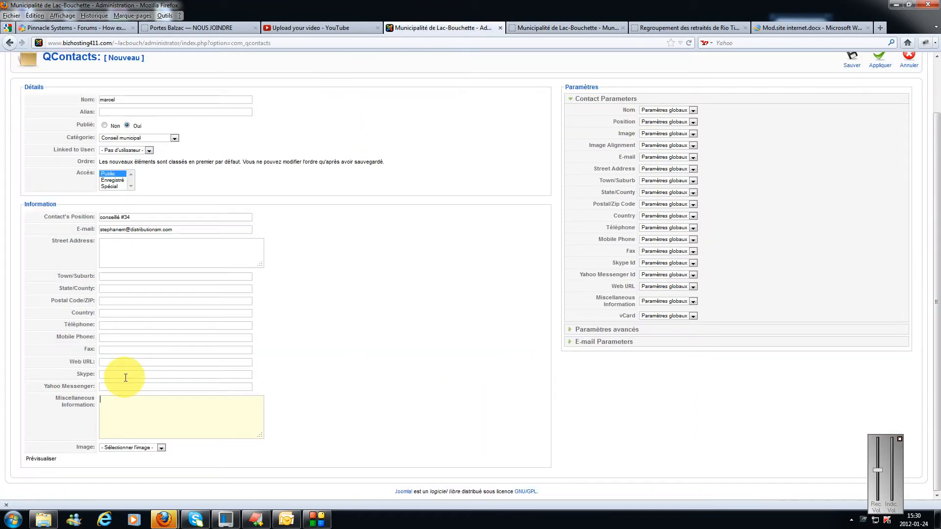
right_click(123, 410)
click(158, 452)
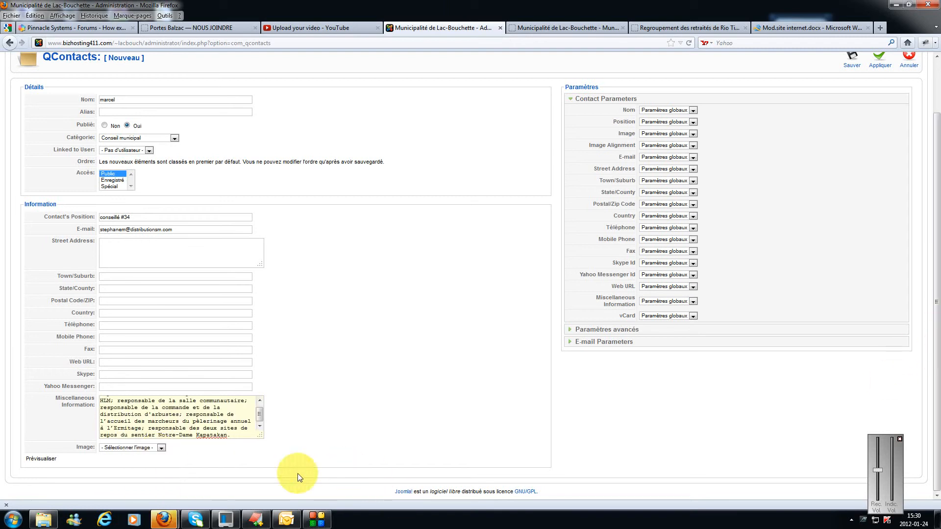
Assign the second portrait file in the image list to the new contact, and save and close the contact
click(161, 449)
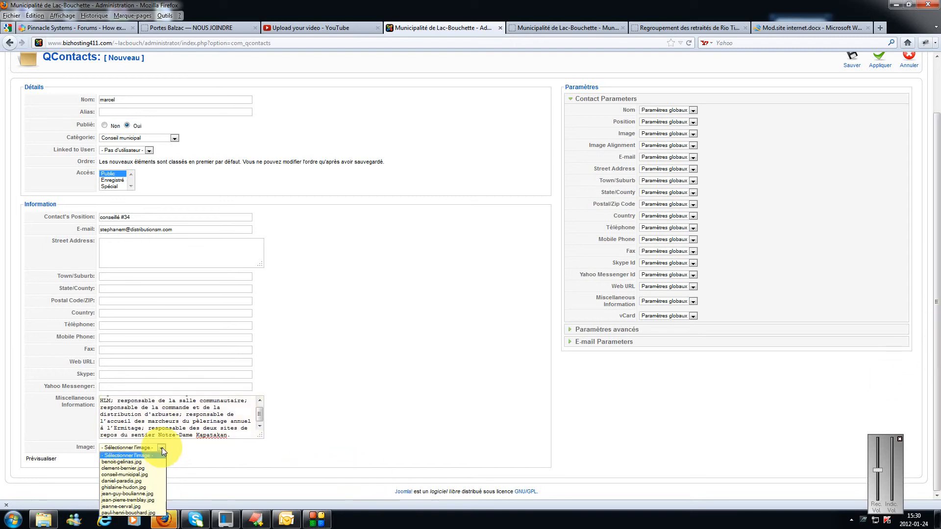
click(125, 469)
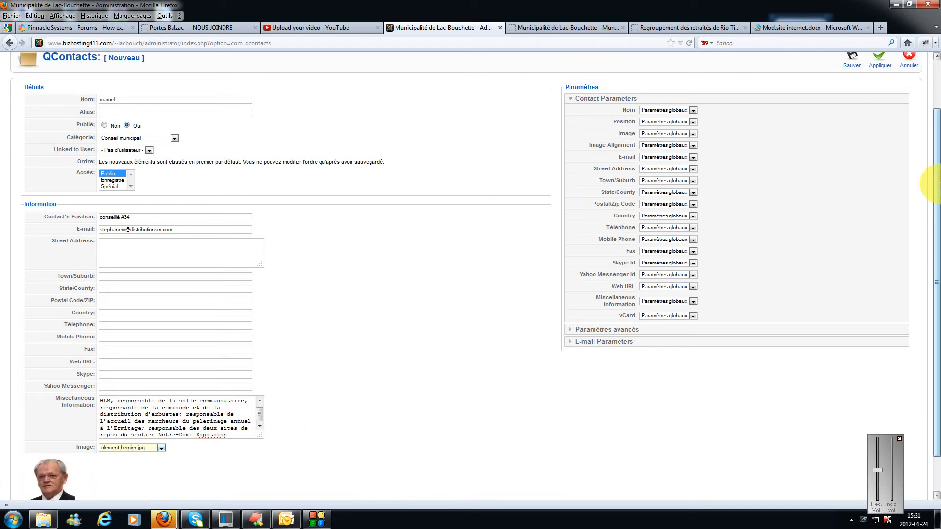
drag(936, 185, 940, 108)
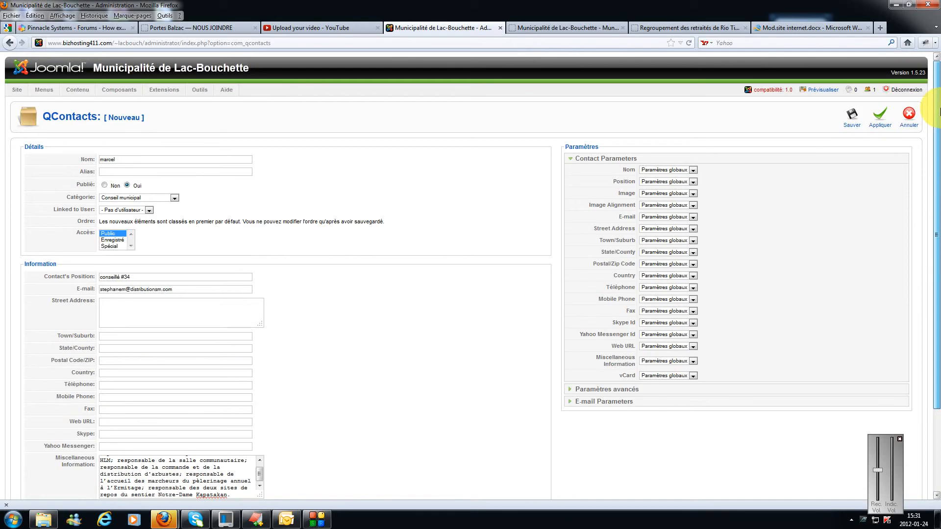
click(847, 120)
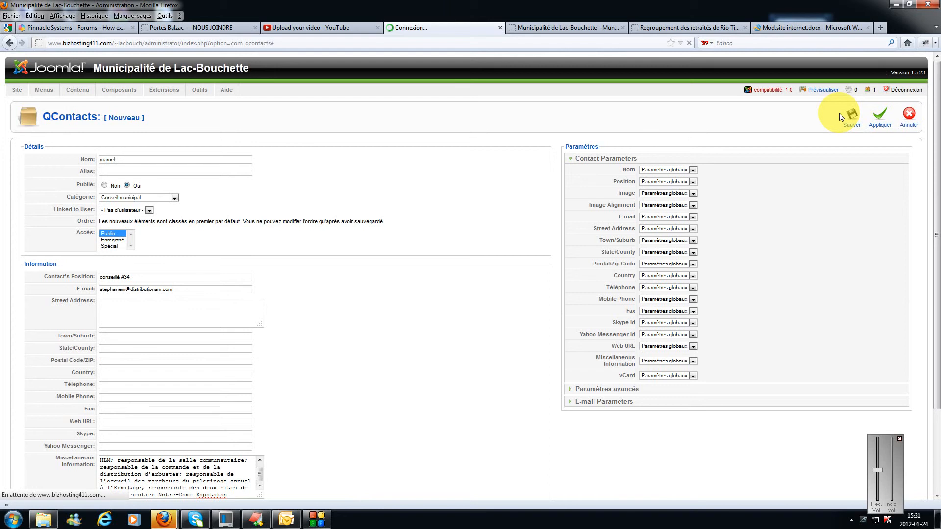
Reload the published Les membres du conseil page and check the new contact's profile at the end of the list
click(554, 31)
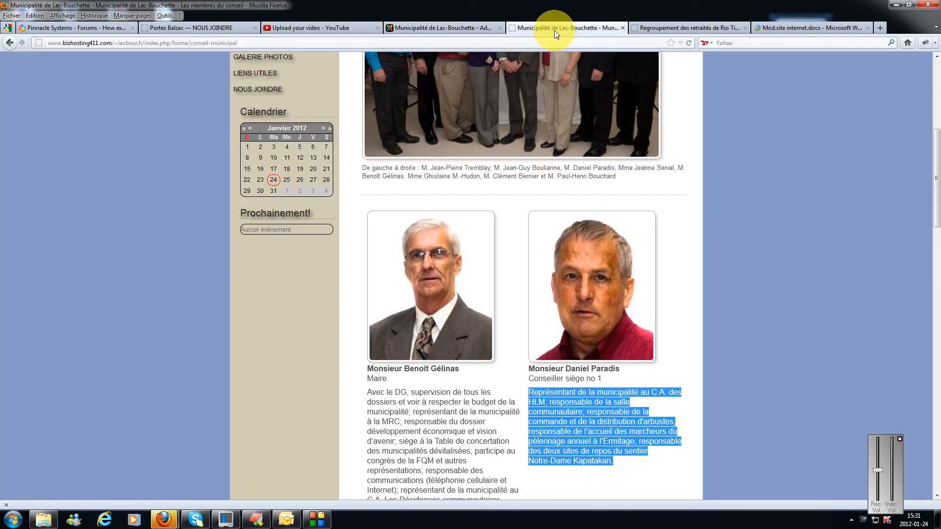
click(821, 67)
click(689, 43)
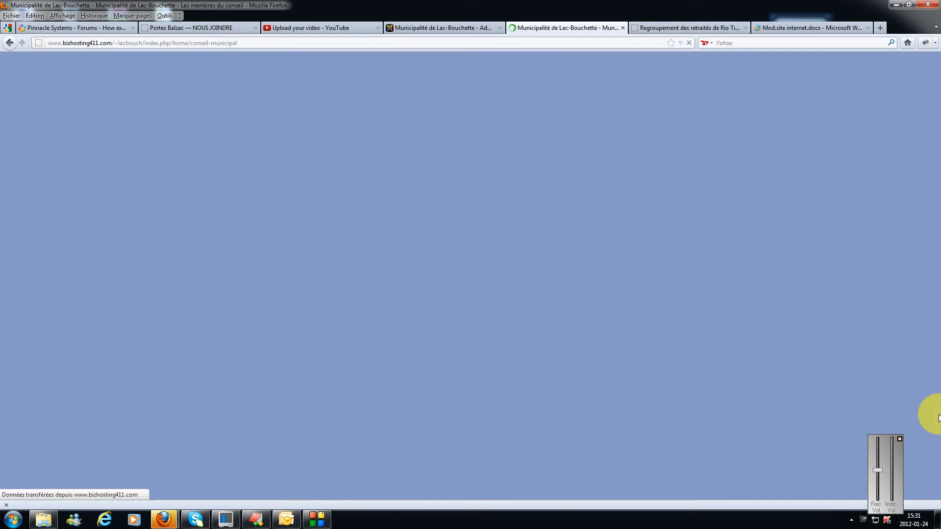
scroll(938, 418, down, 10)
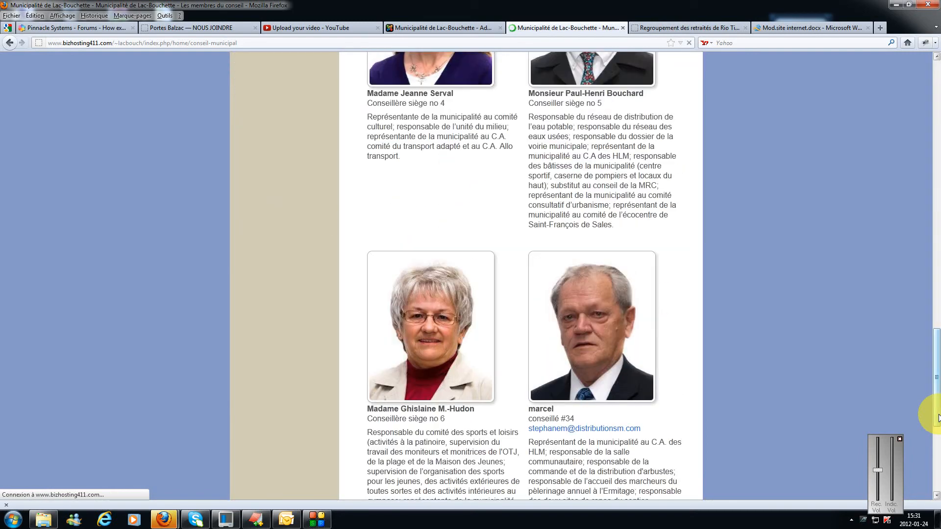
scroll(939, 470, down, 5)
drag(939, 477, 940, 424)
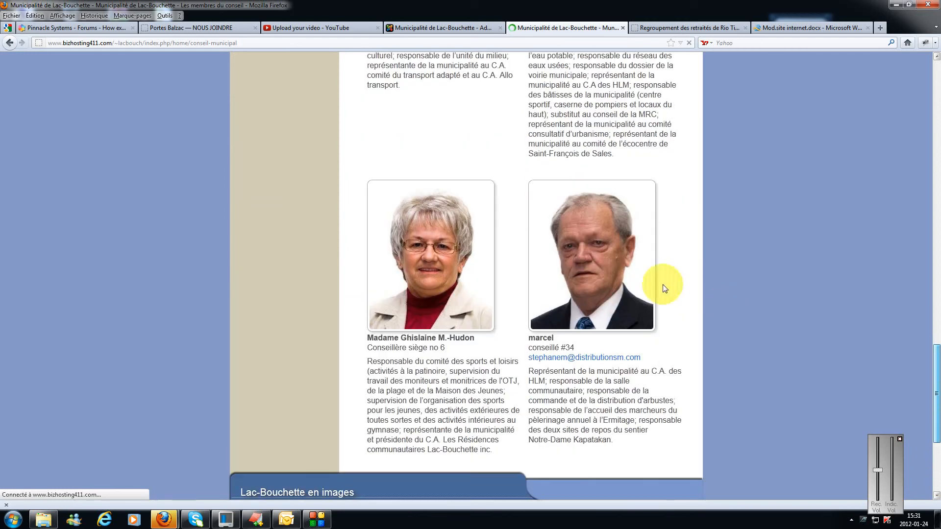
scroll(601, 420, down, 3)
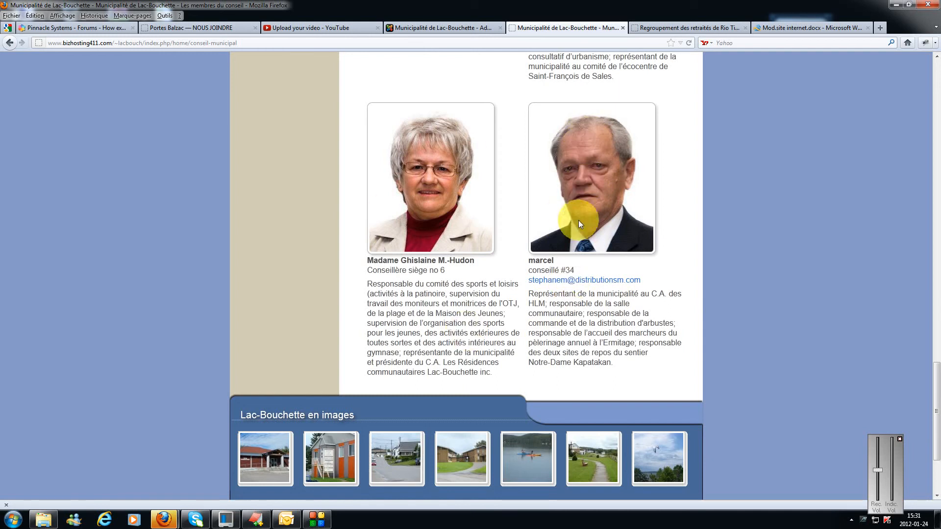
Delete the newly added eighth contact of the Conseil municipal category from the QContacts contact list
drag(936, 366, 935, 296)
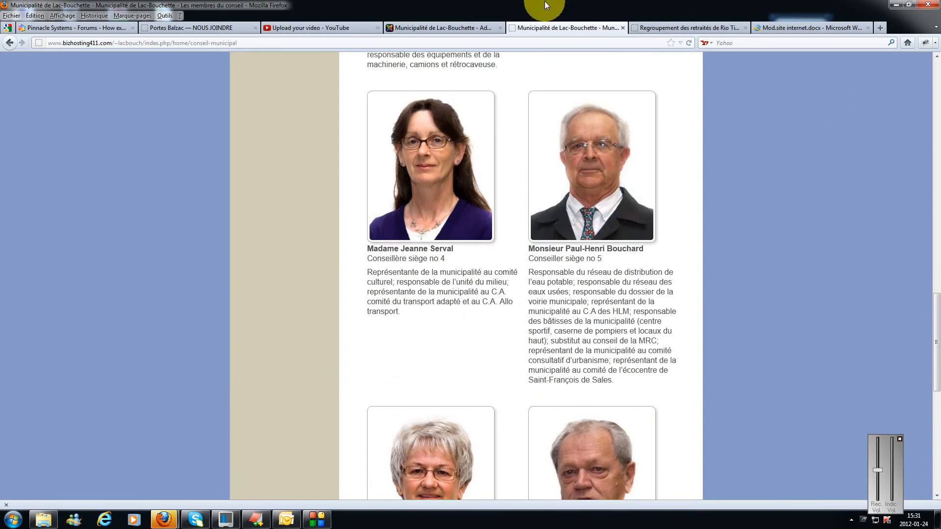
click(422, 23)
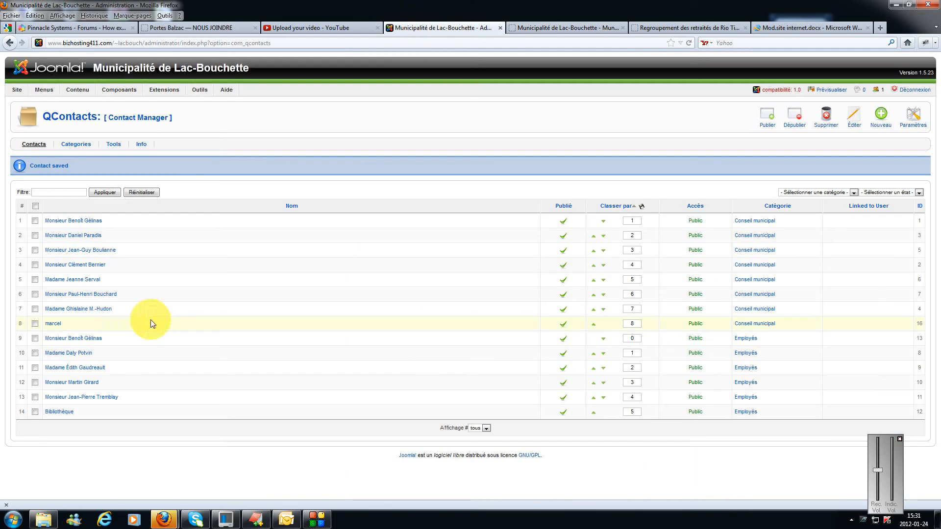
click(35, 324)
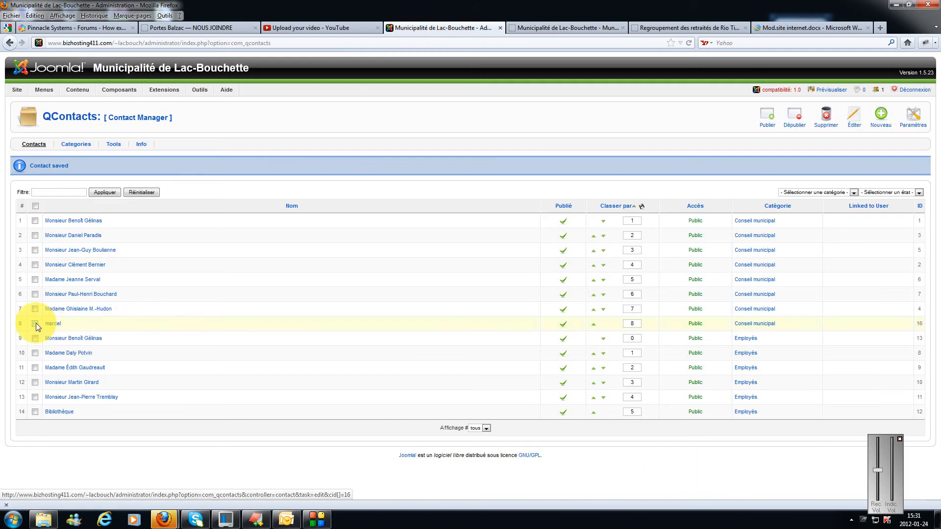
click(820, 127)
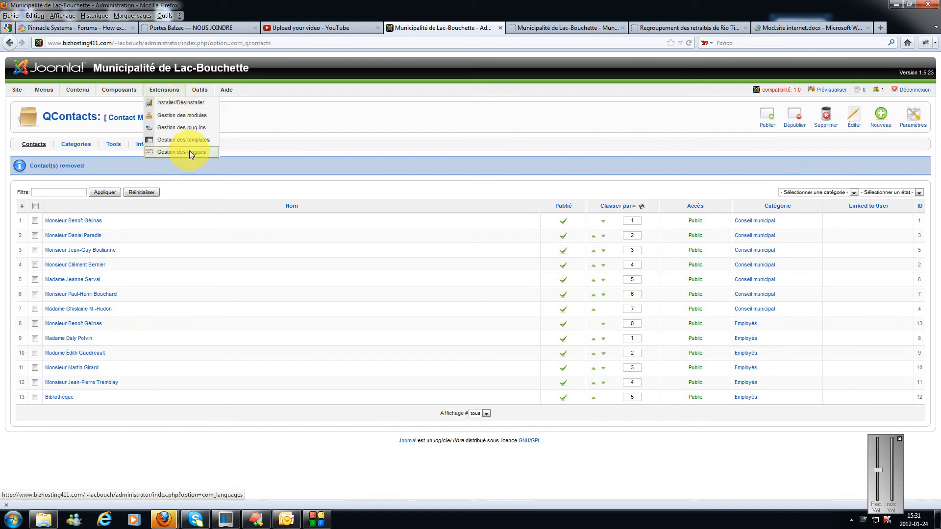
Open the equipe folder with the council portraits in Joomla's media manager (Gestion des médias)
mouse_move(17, 90)
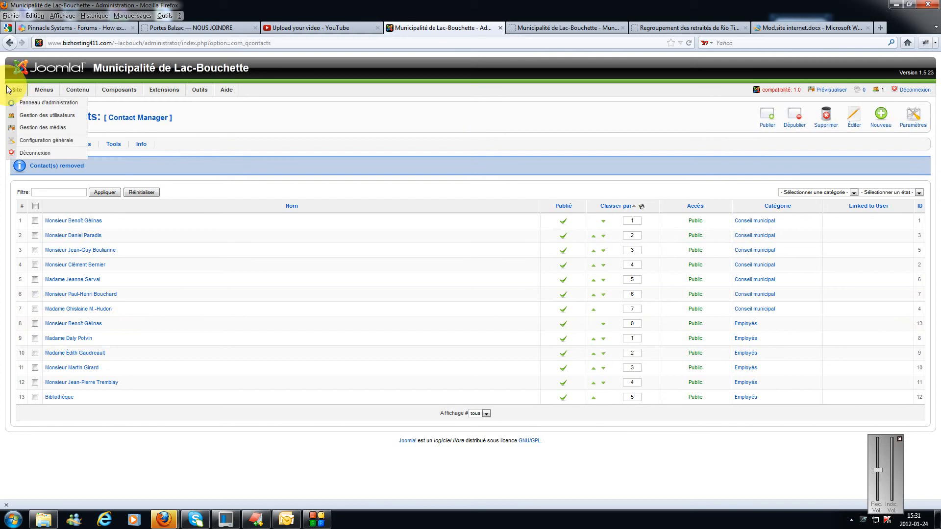
click(31, 125)
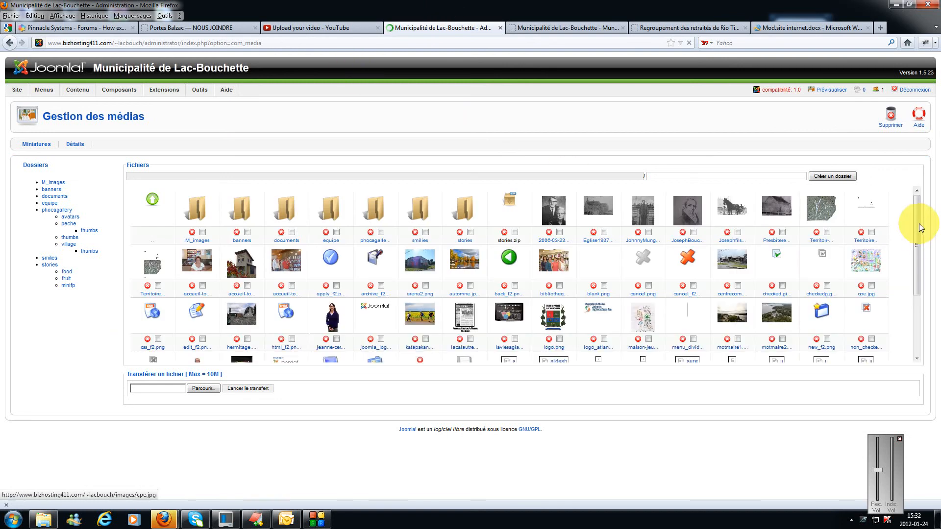
drag(918, 224, 918, 315)
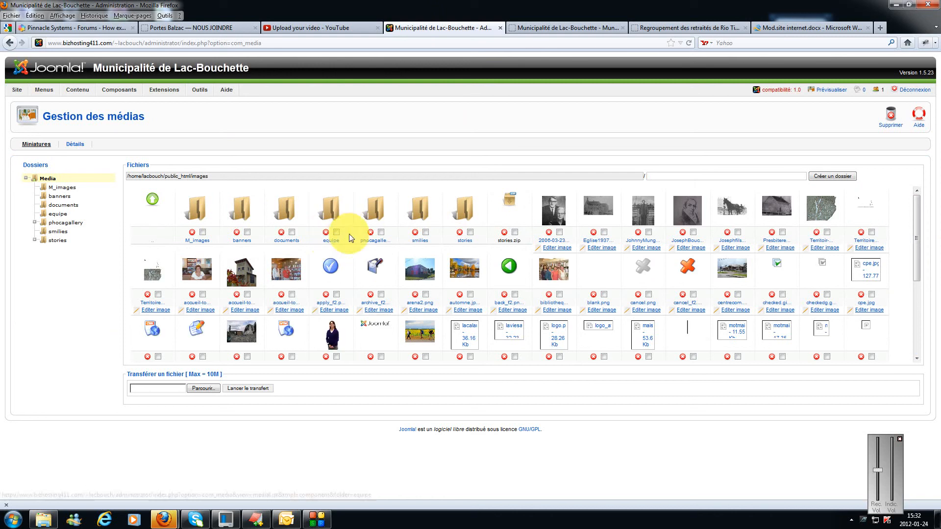
click(336, 219)
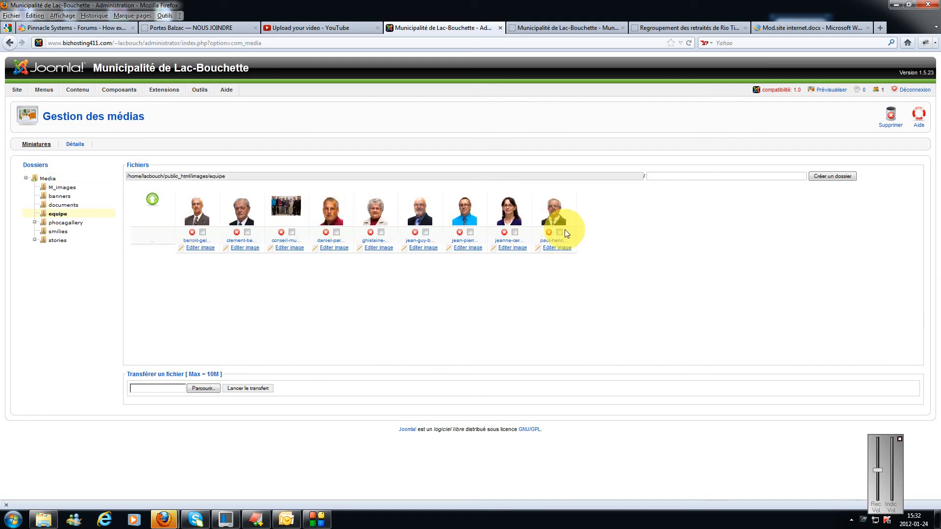
Upload the file screen.jpg from the local 4municipalites folder into the equipe image folder
click(203, 387)
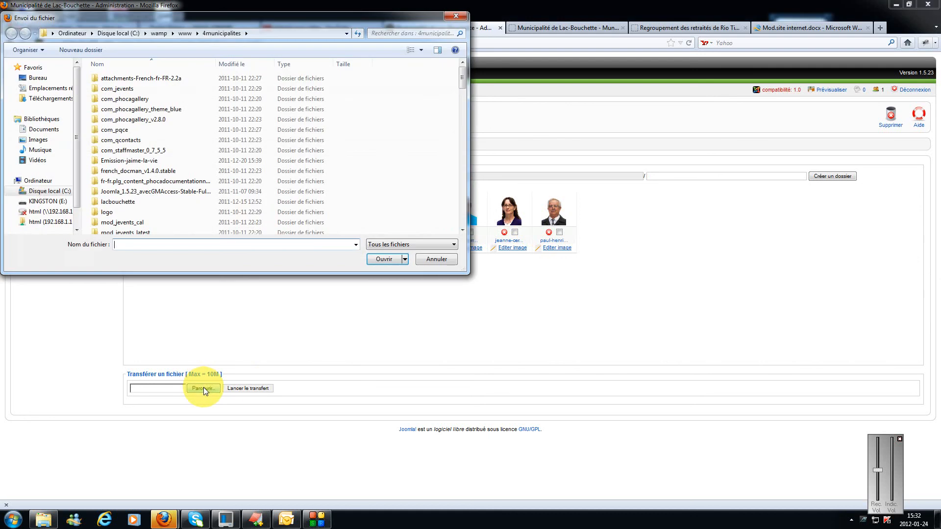
drag(465, 72, 462, 211)
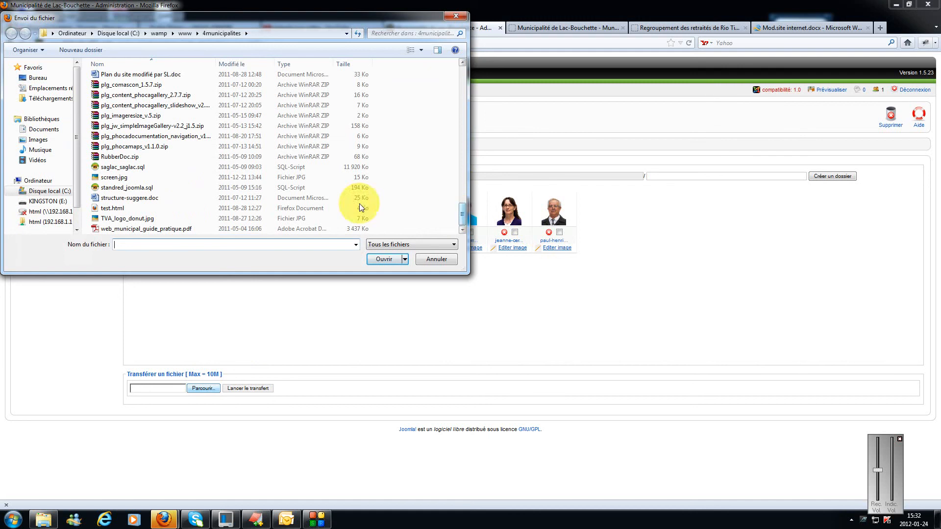
click(111, 177)
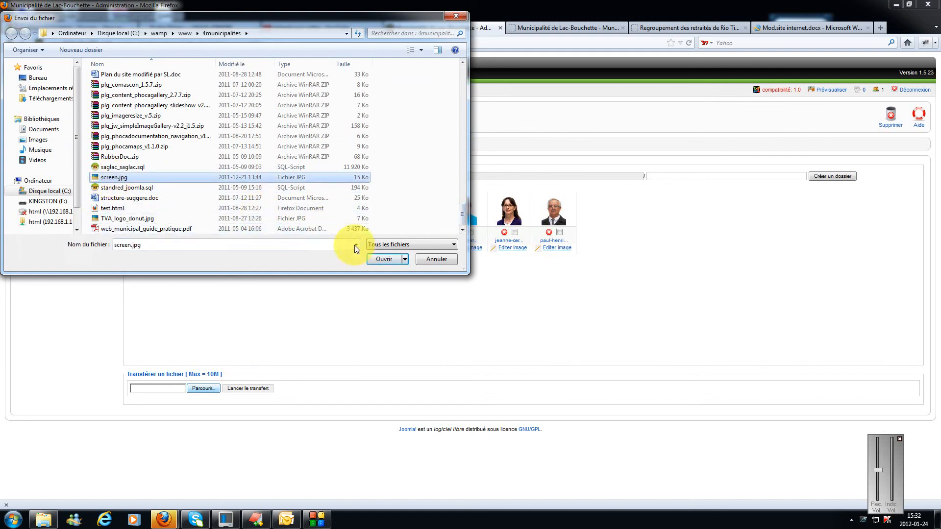
click(378, 261)
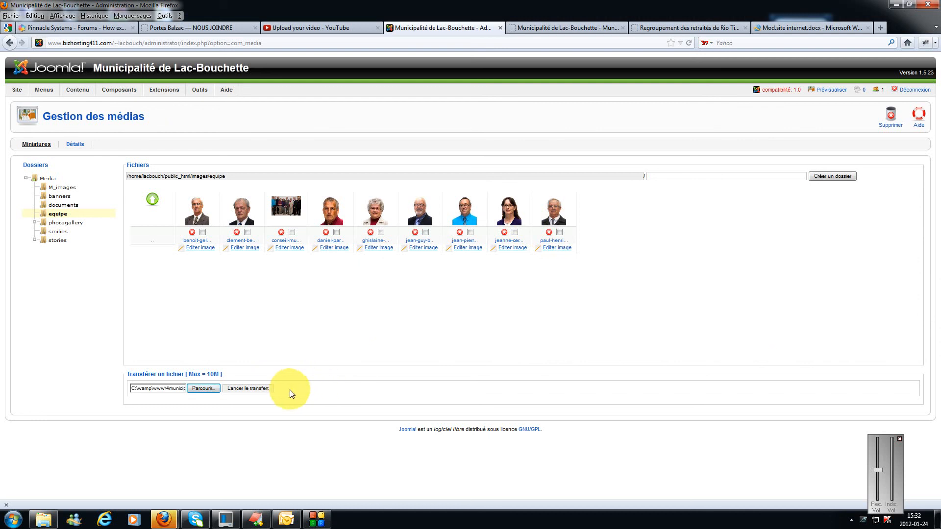
click(262, 389)
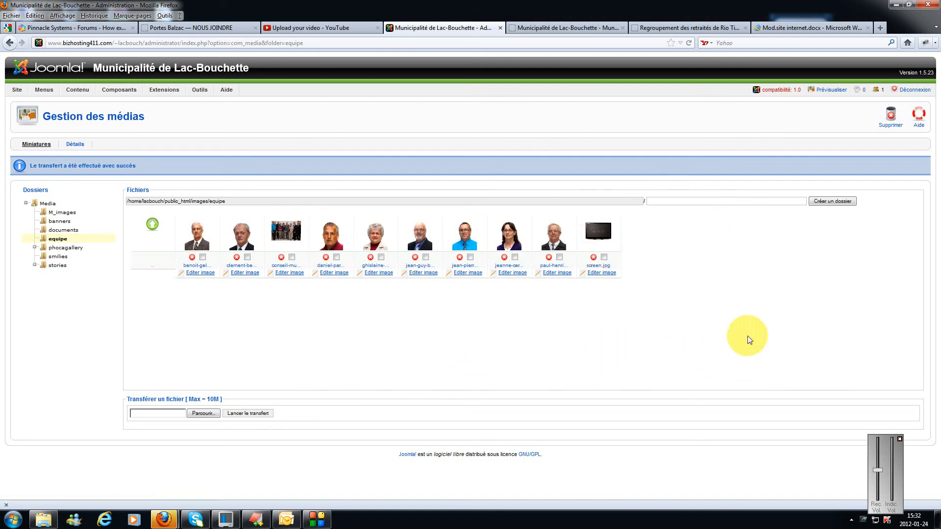
Delete the uploaded screen.jpg from the equipe image folder
click(593, 258)
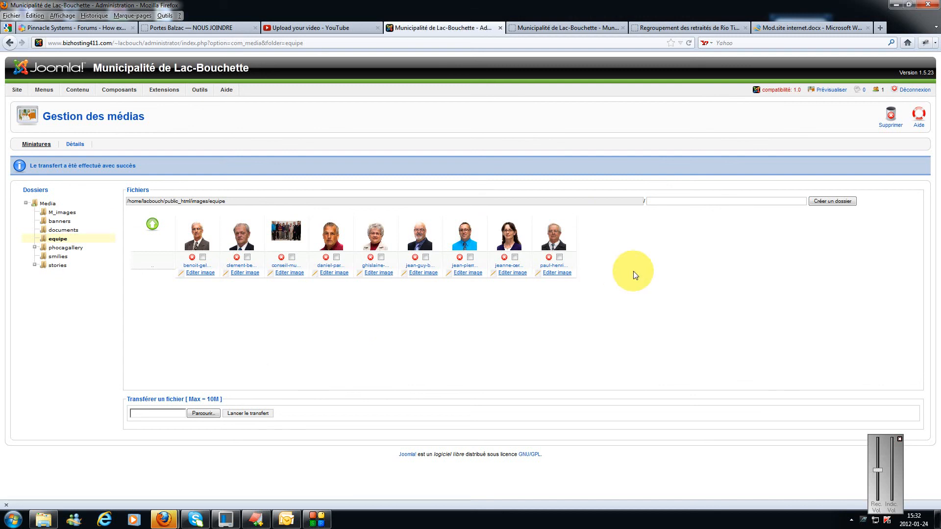
click(319, 521)
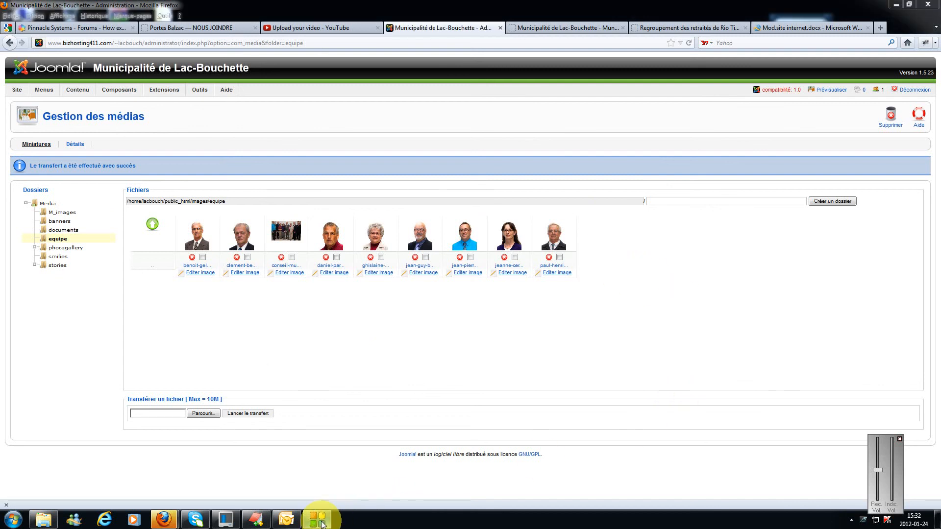